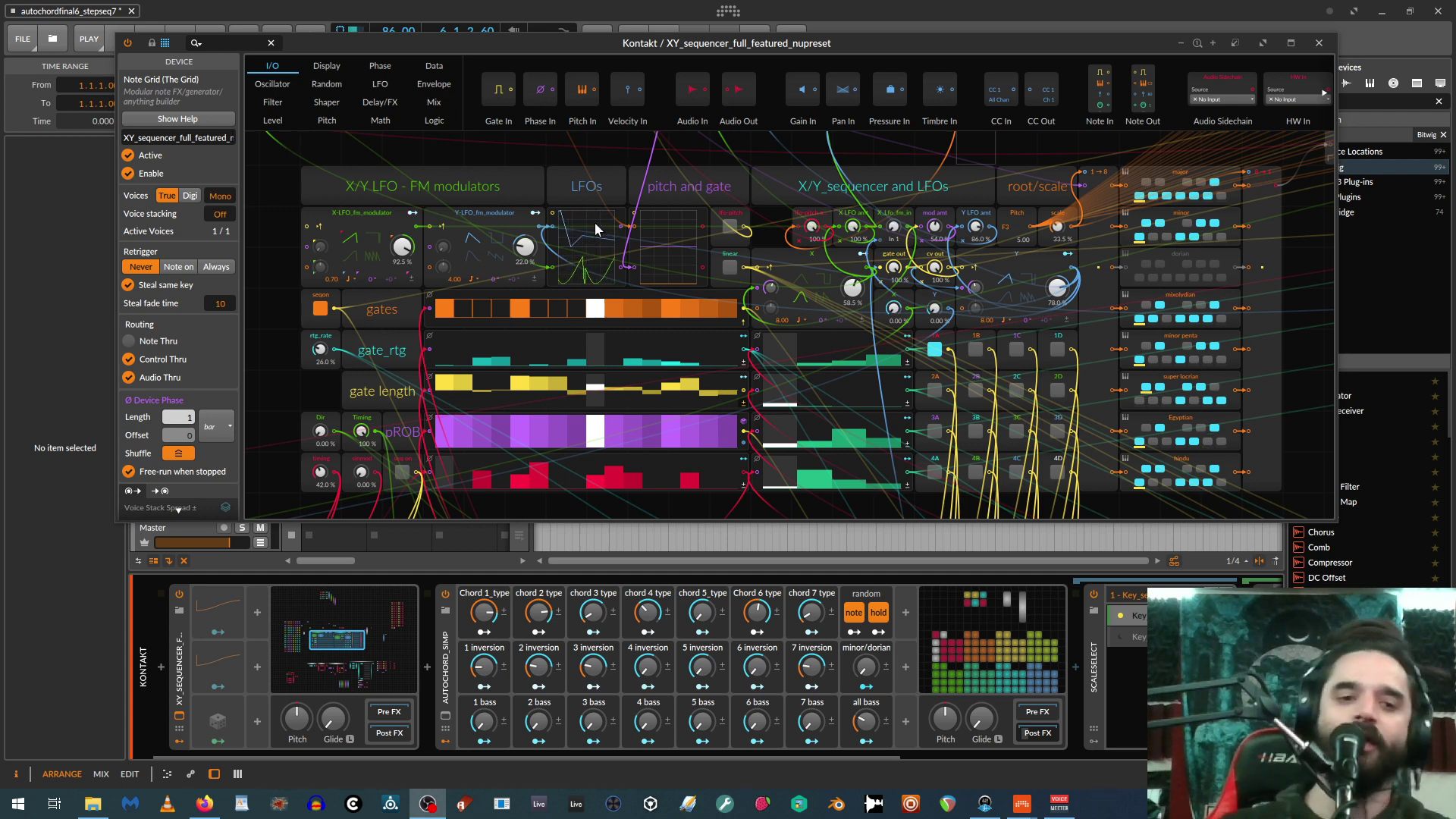
Move the XY_sequencer grid window off the track list and add a new instrument track below the Kontakt track.
{"action": "left_click_drag", "start_coordinate": [426, 43], "coordinate": [440, 89]}
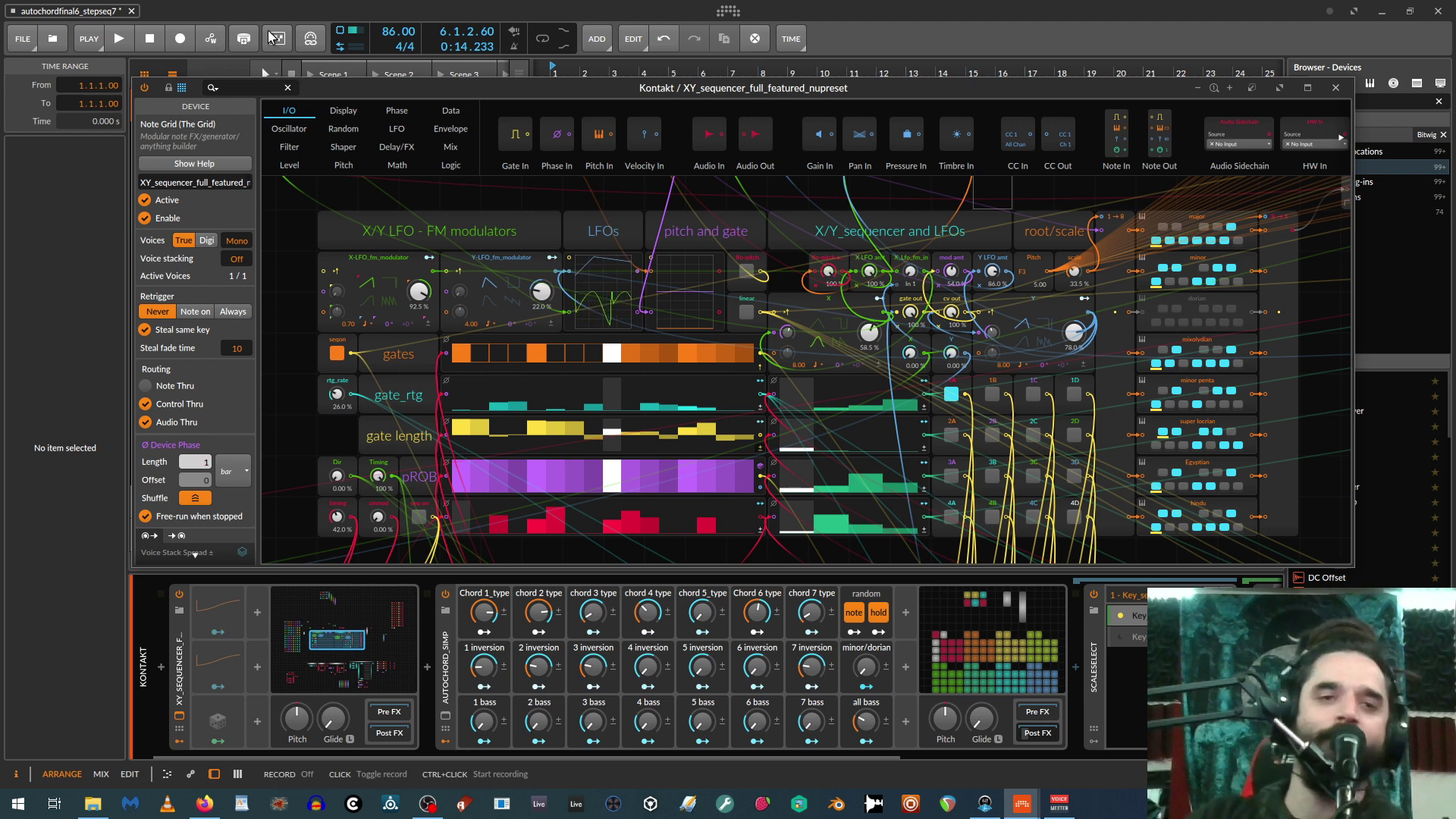
{"action": "left_click_drag", "start_coordinate": [326, 88], "coordinate": [353, 84]}
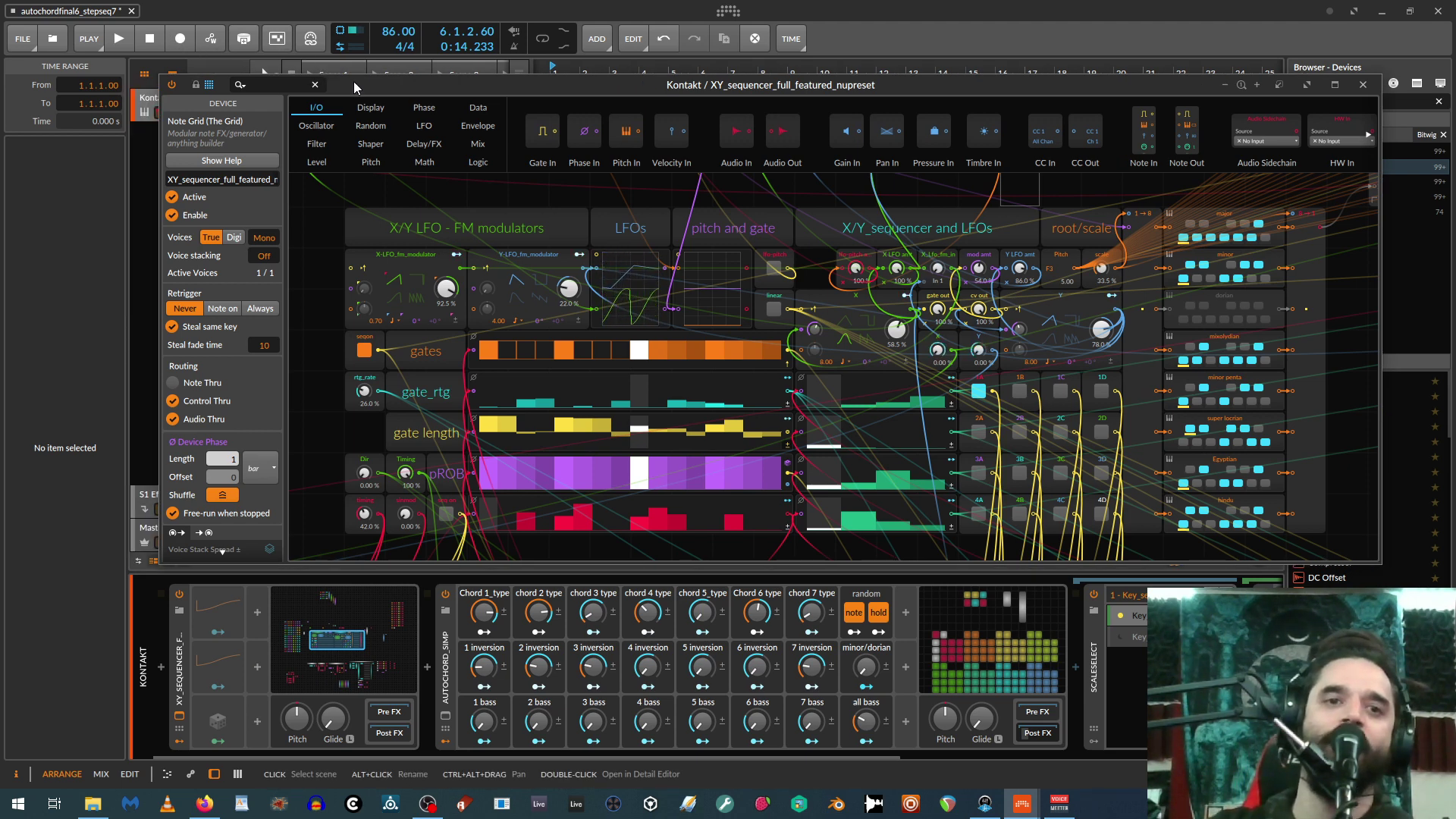
{"action": "left_click_drag", "start_coordinate": [355, 81], "coordinate": [361, 192]}
{"action": "left_click", "coordinate": [155, 99]}
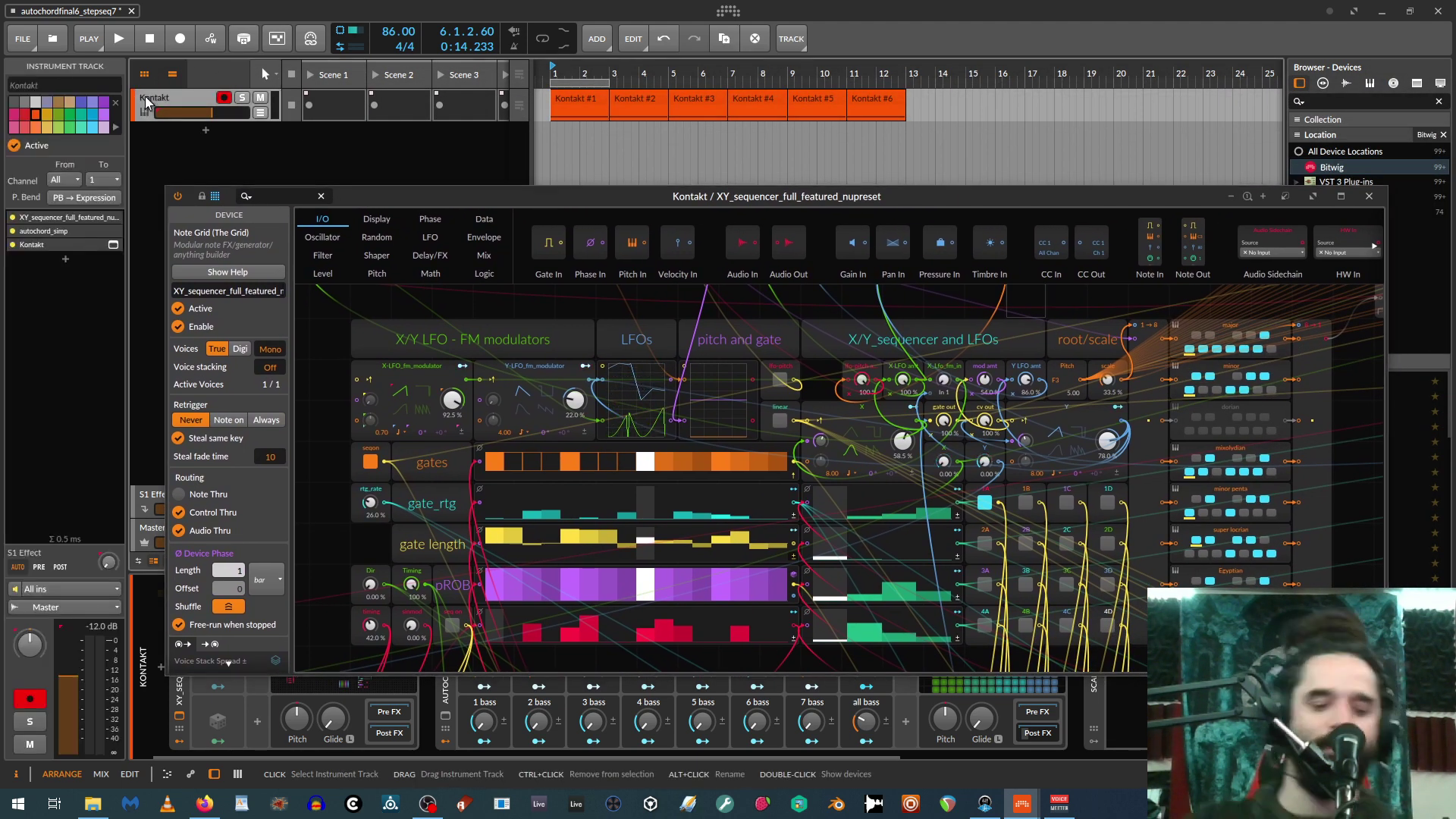
{"action": "key", "text": "ctrl+t"}
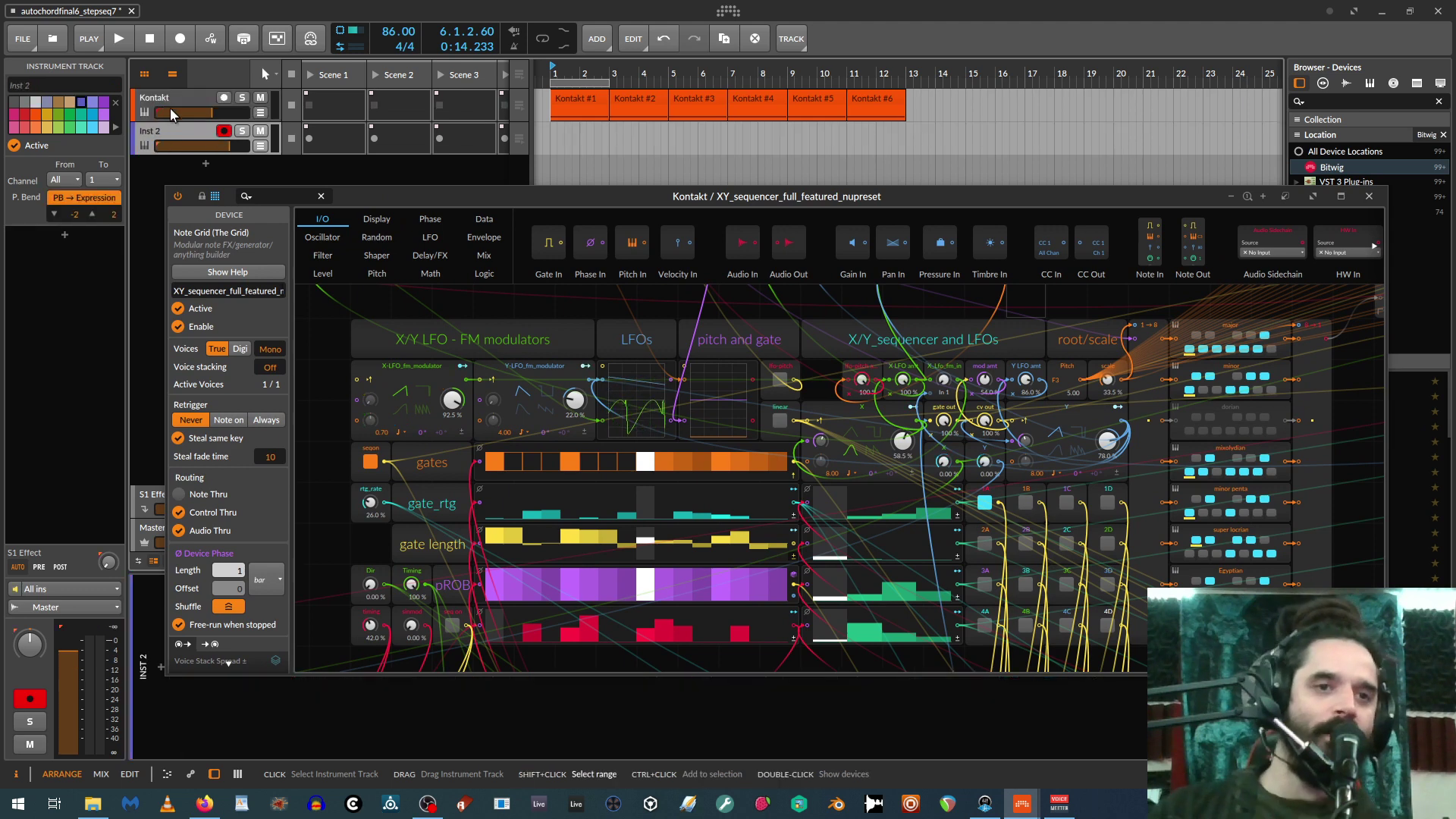
Set the note input of the new Inst 2 track to the autochord_simp device on the Kontakt track.
{"action": "left_click_drag", "start_coordinate": [368, 197], "coordinate": [554, 134]}
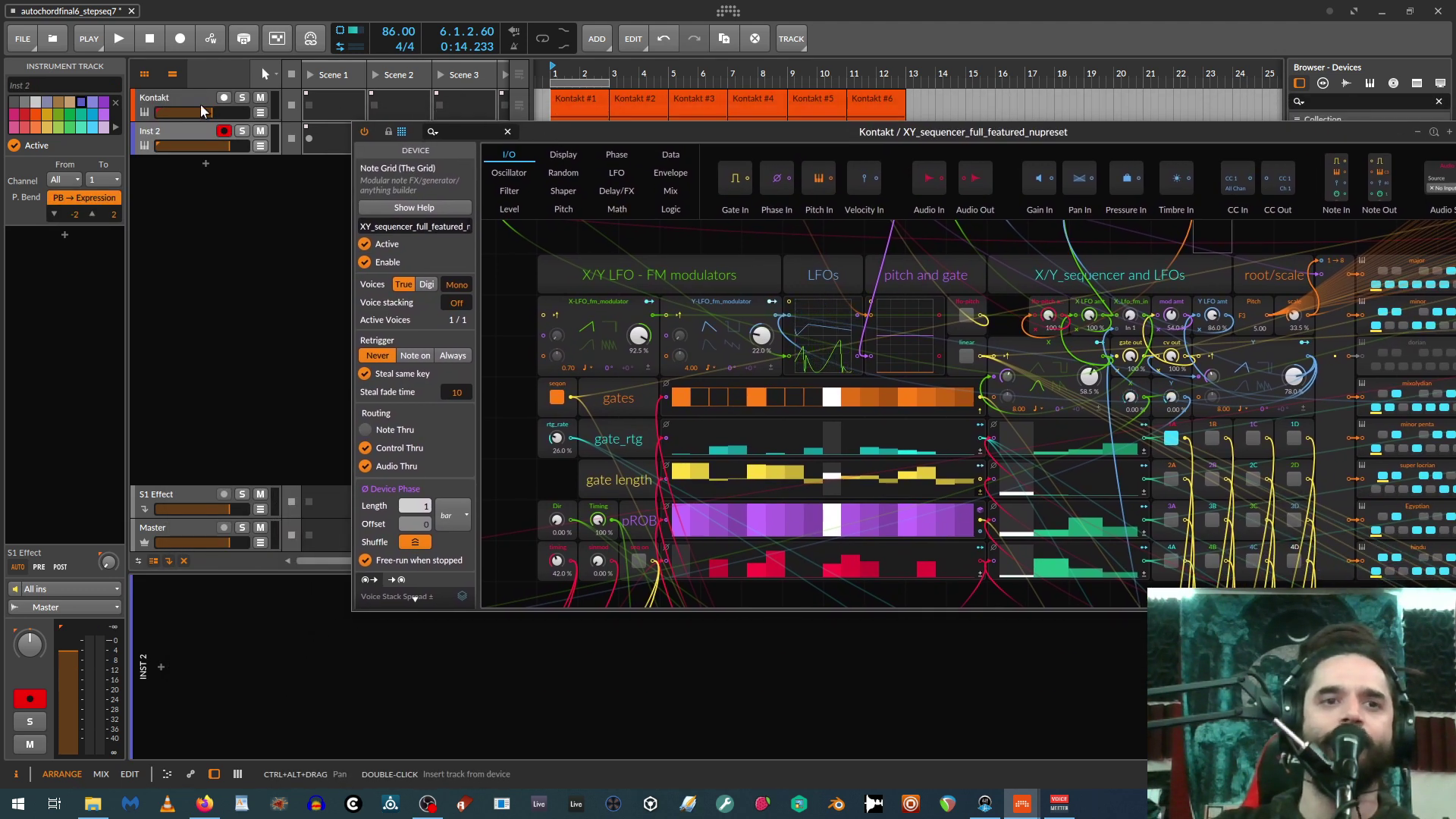
{"action": "left_click", "coordinate": [167, 98]}
{"action": "double_click", "coordinate": [167, 98]}
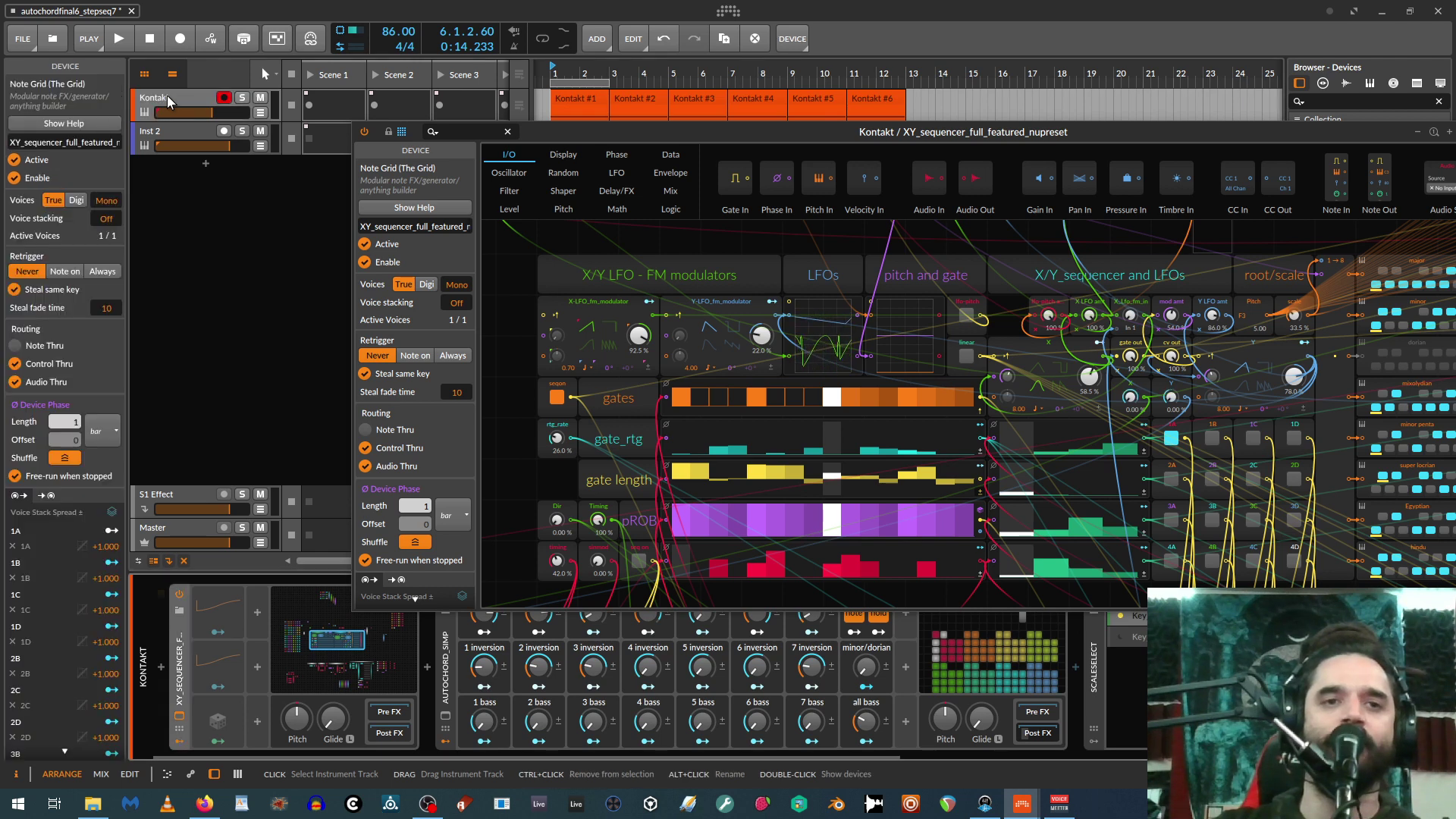
{"action": "left_click", "coordinate": [182, 130]}
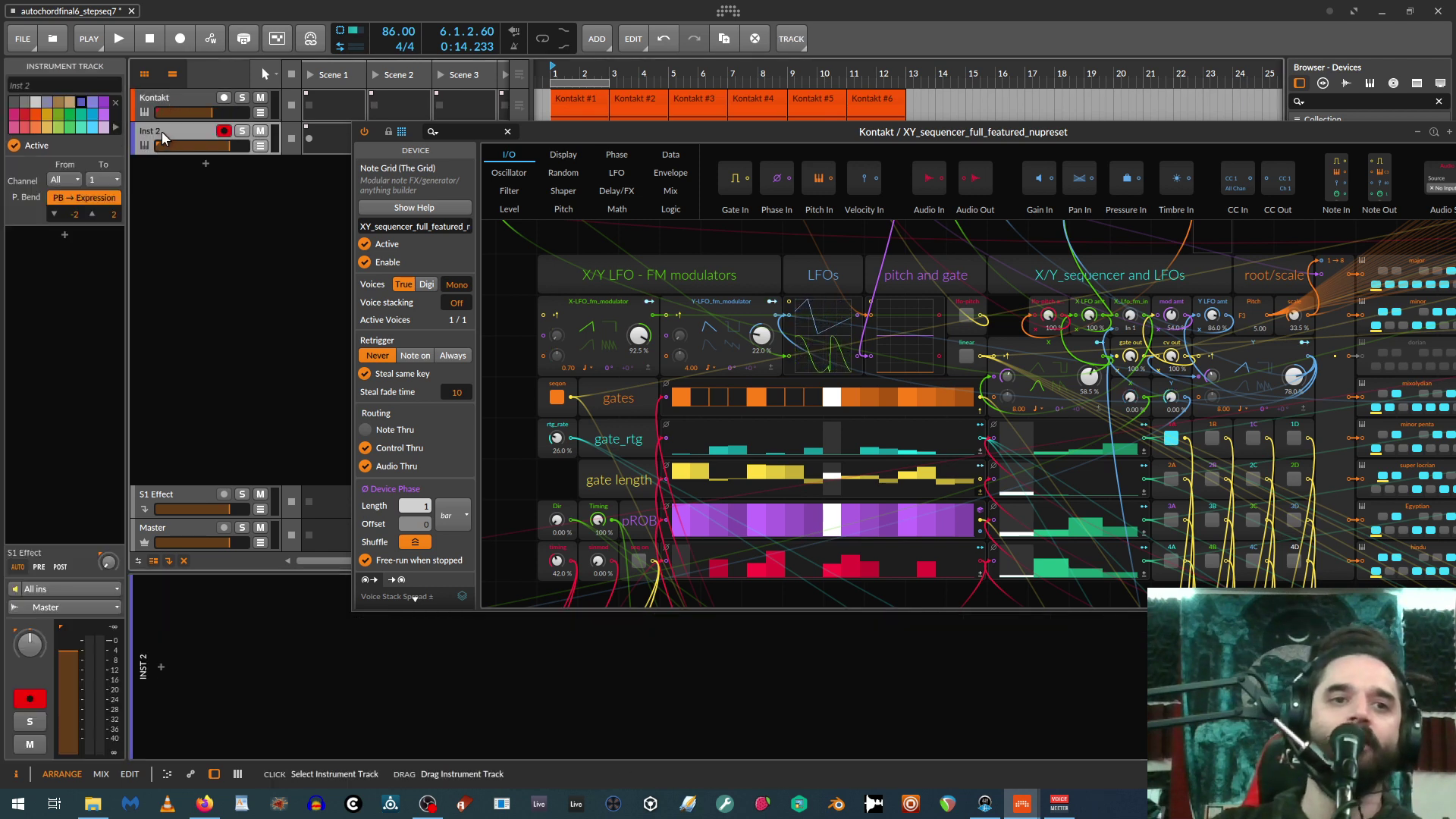
{"action": "left_click", "coordinate": [55, 589]}
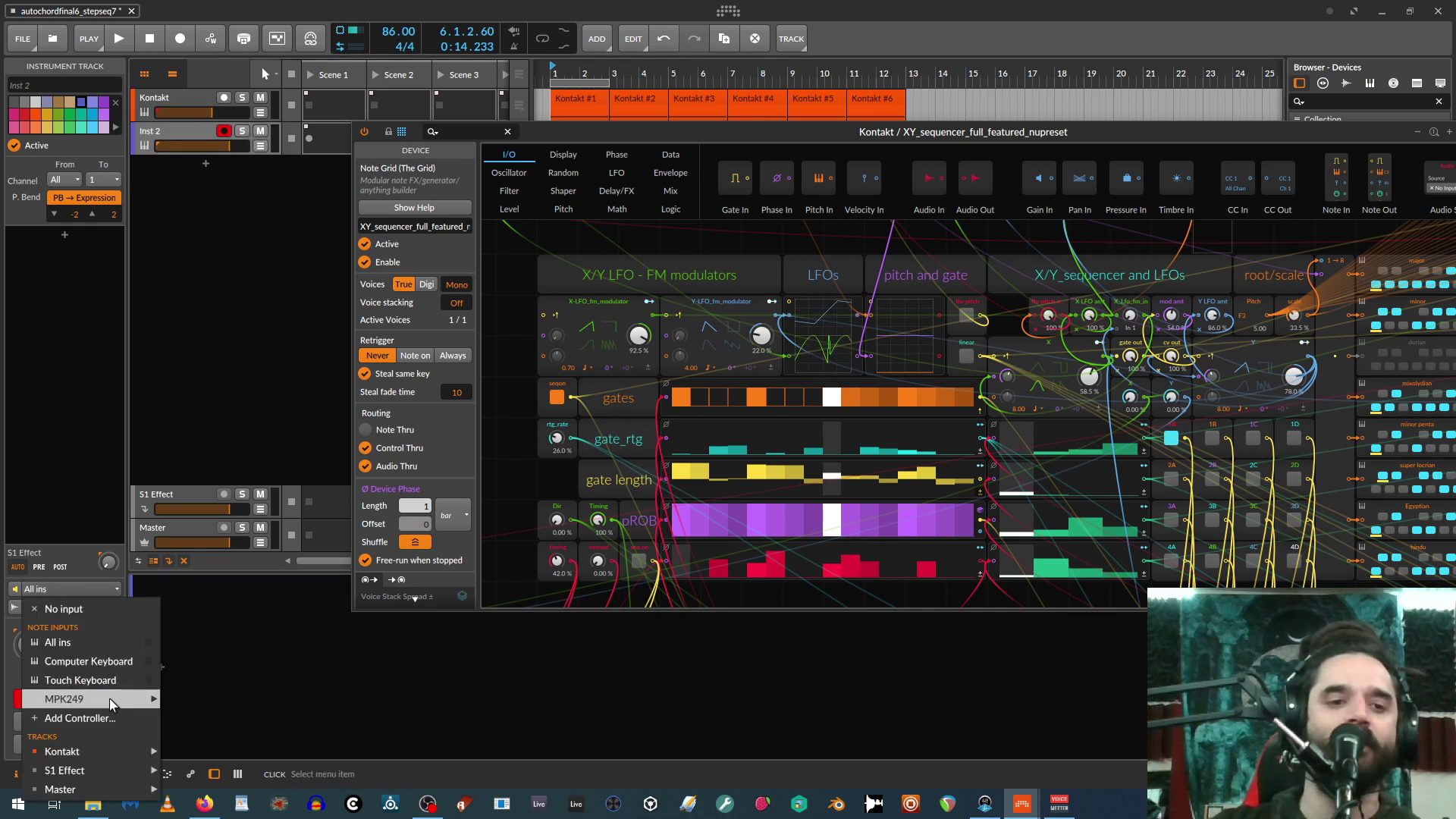
{"action": "left_click", "coordinate": [253, 659]}
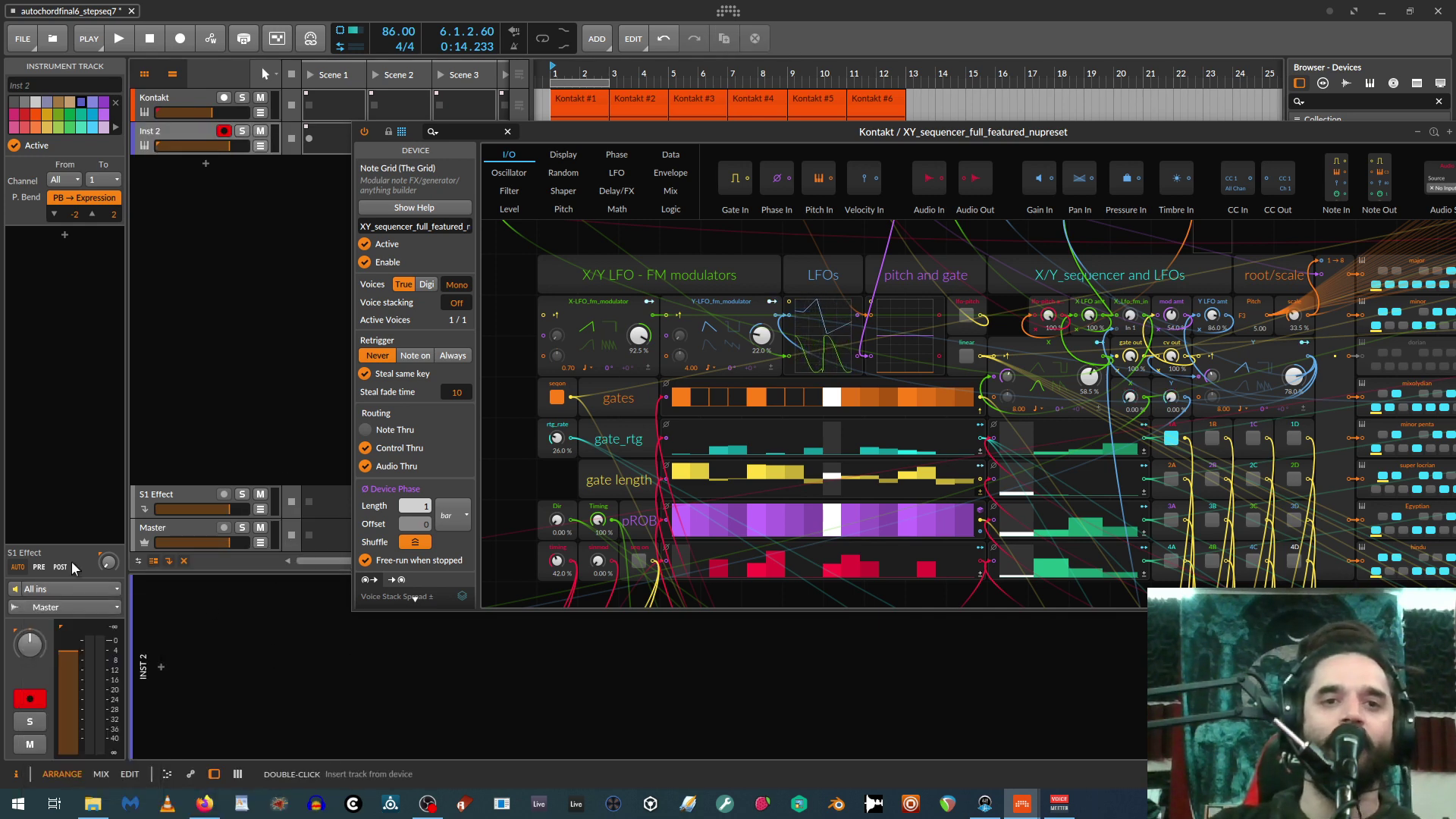
{"action": "left_click", "coordinate": [44, 599]}
{"action": "mouse_move", "coordinate": [84, 755]}
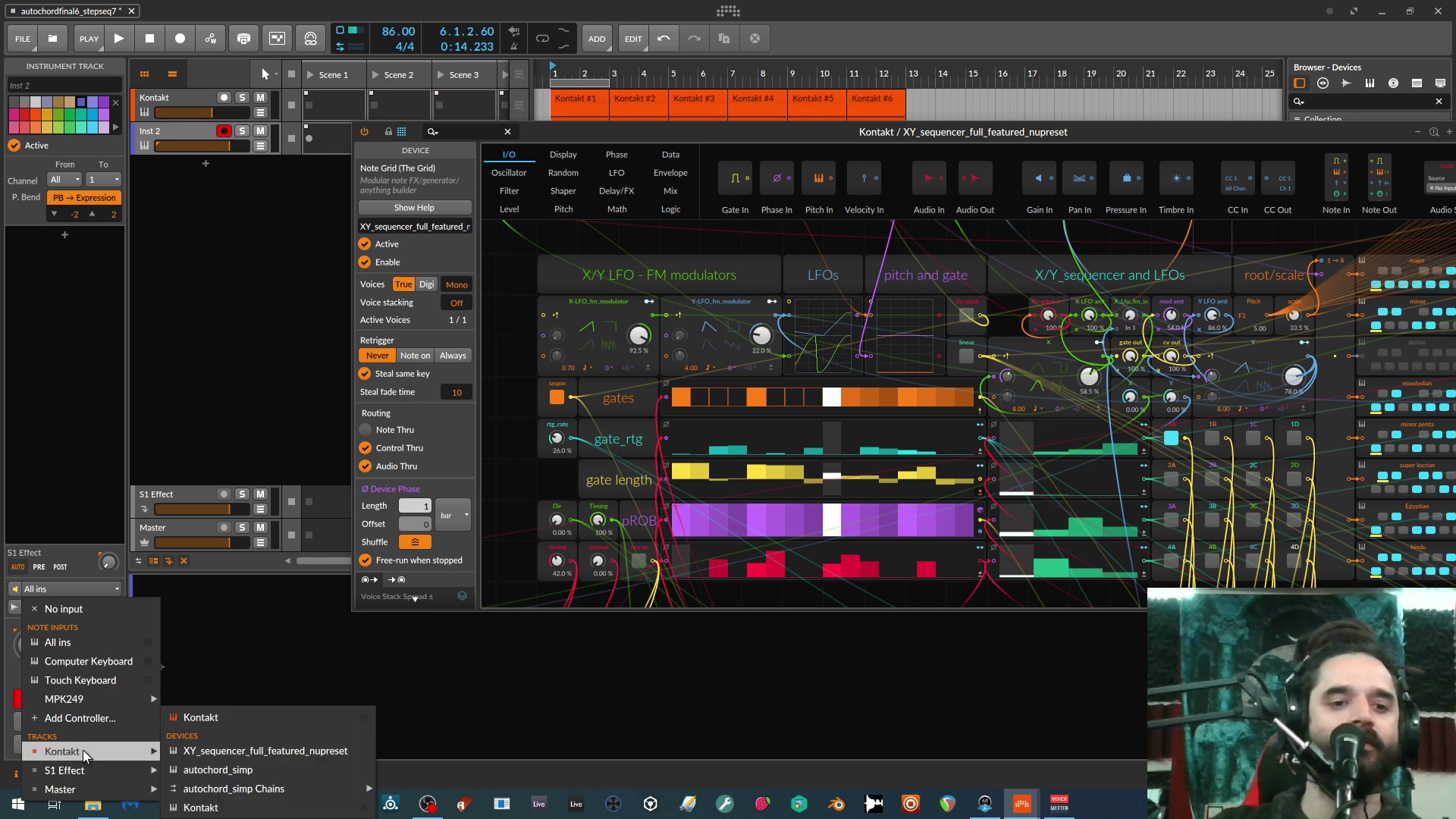
{"action": "left_click", "coordinate": [233, 771]}
Show the Kontakt track's device chain and reposition the XY_sequencer grid window over the arranger.
{"action": "left_click_drag", "start_coordinate": [647, 131], "coordinate": [492, 275]}
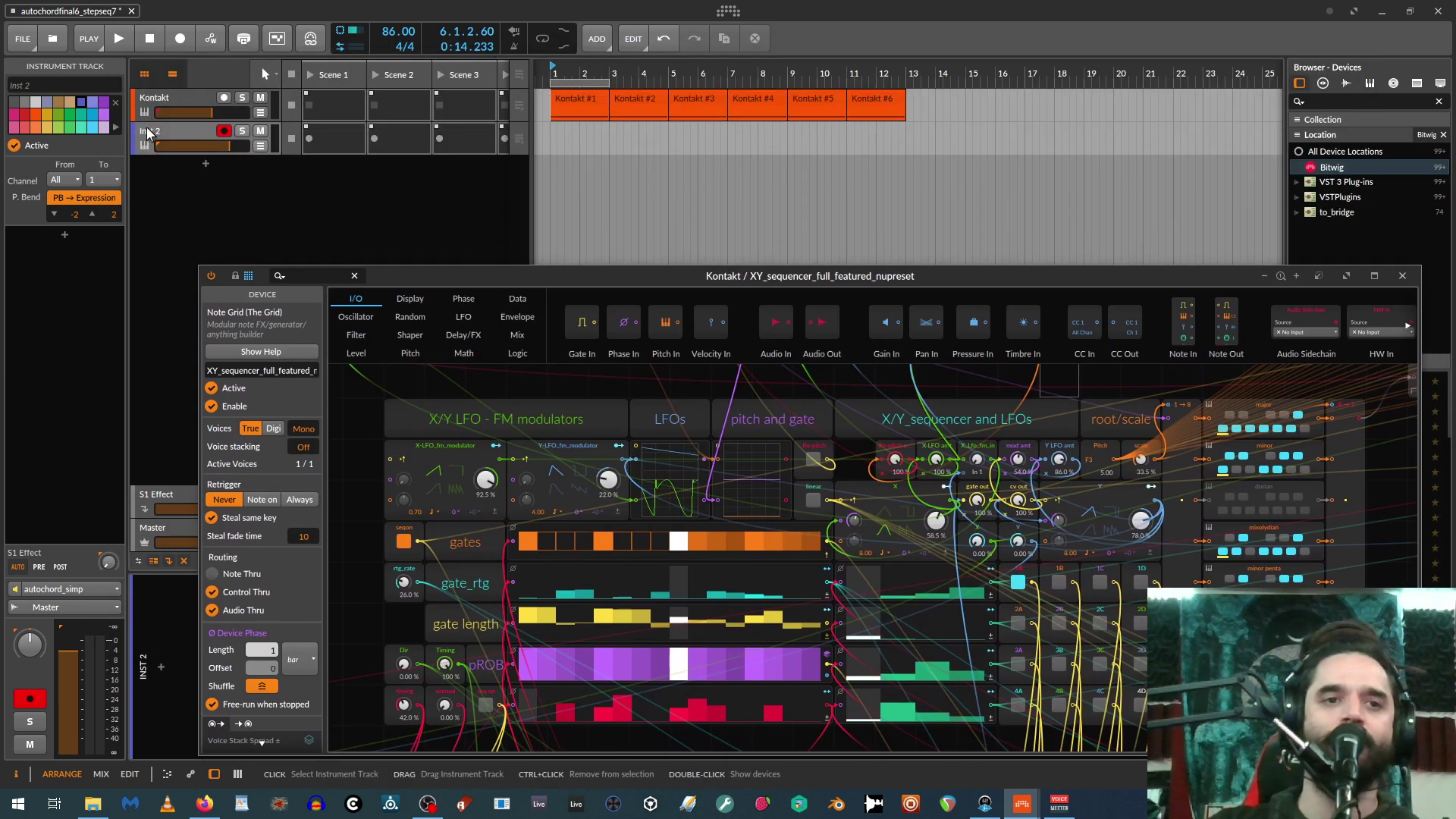
{"action": "double_click", "coordinate": [152, 100]}
{"action": "left_click_drag", "start_coordinate": [477, 266], "coordinate": [381, 98]}
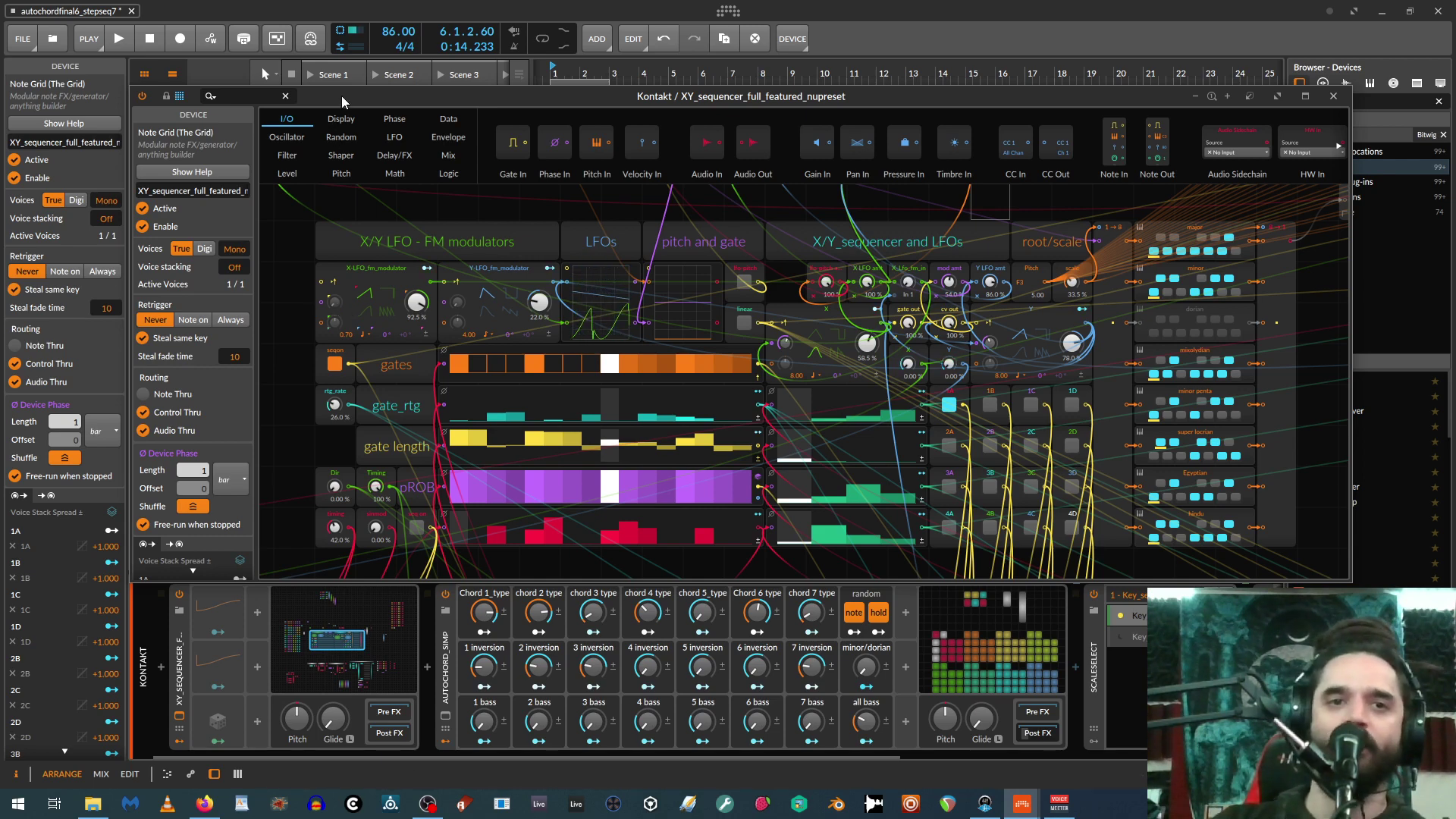
{"action": "left_click_drag", "start_coordinate": [344, 97], "coordinate": [368, 75]}
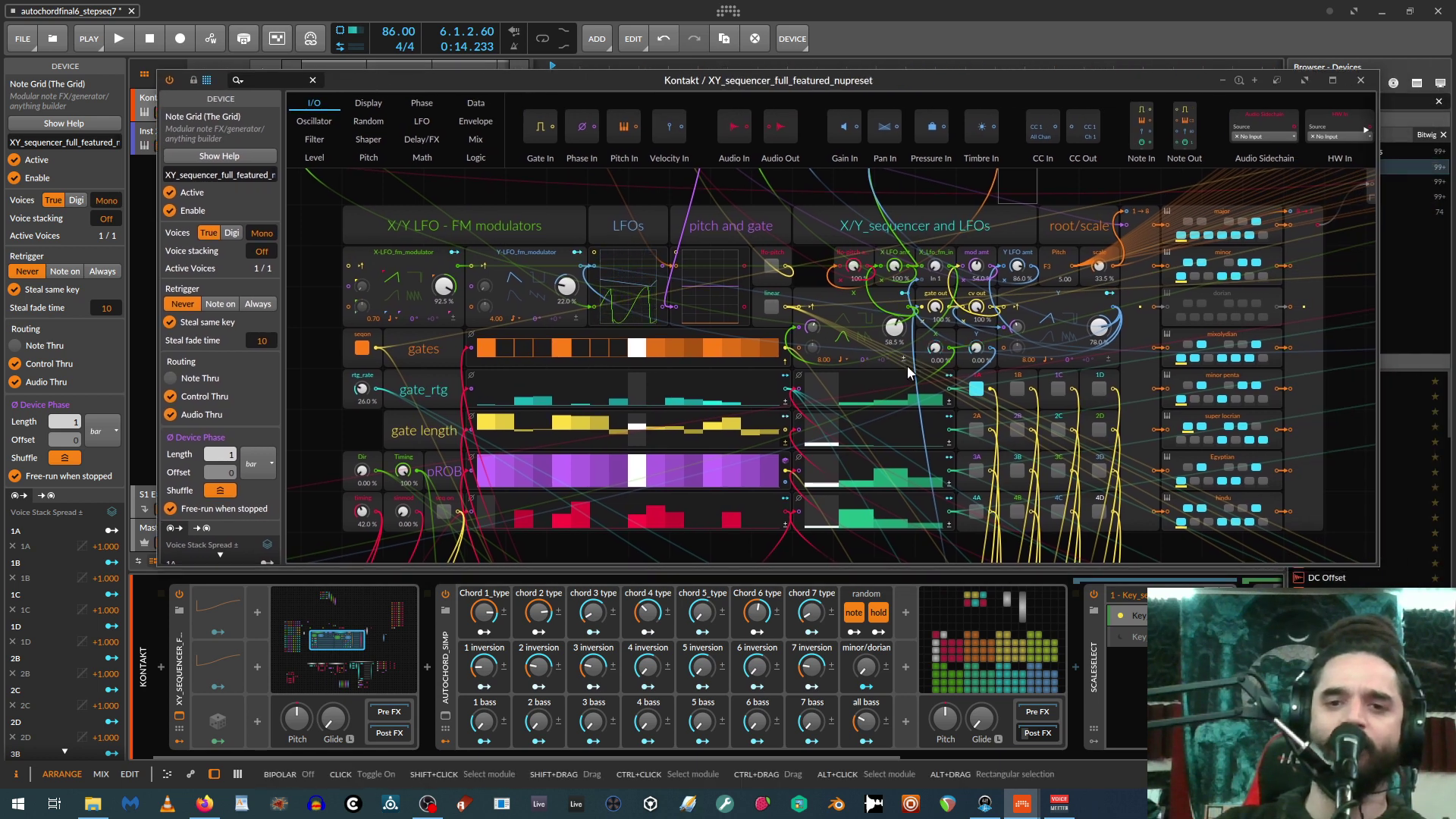
{"action": "left_click_drag", "start_coordinate": [479, 87], "coordinate": [280, 141]}
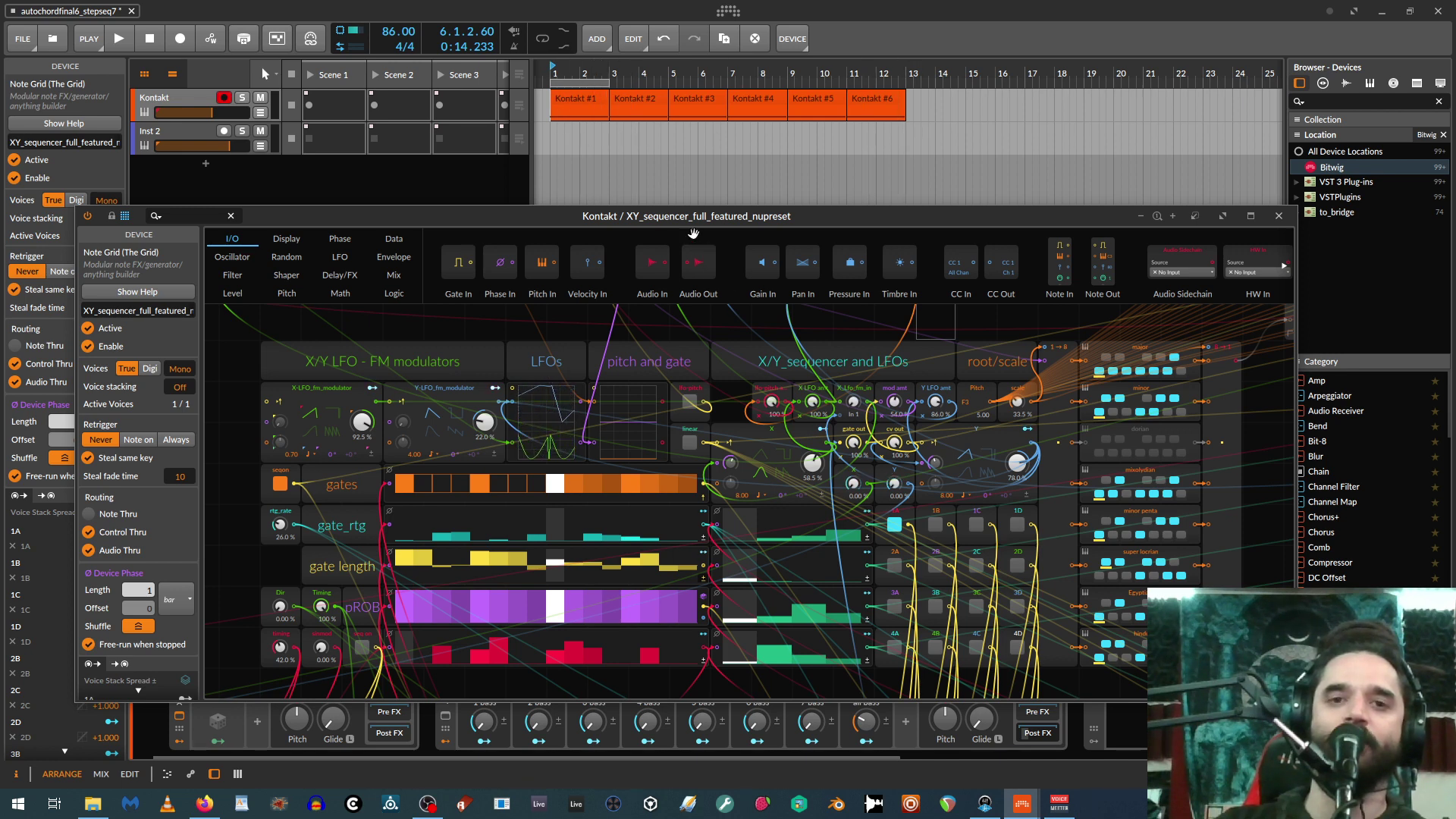
{"action": "left_click_drag", "start_coordinate": [689, 226], "coordinate": [592, 152]}
Disarm the Kontakt track and record about 12 bars of the generated notes onto Inst 2 from the start of the arrangement.
{"action": "left_click", "coordinate": [150, 42]}
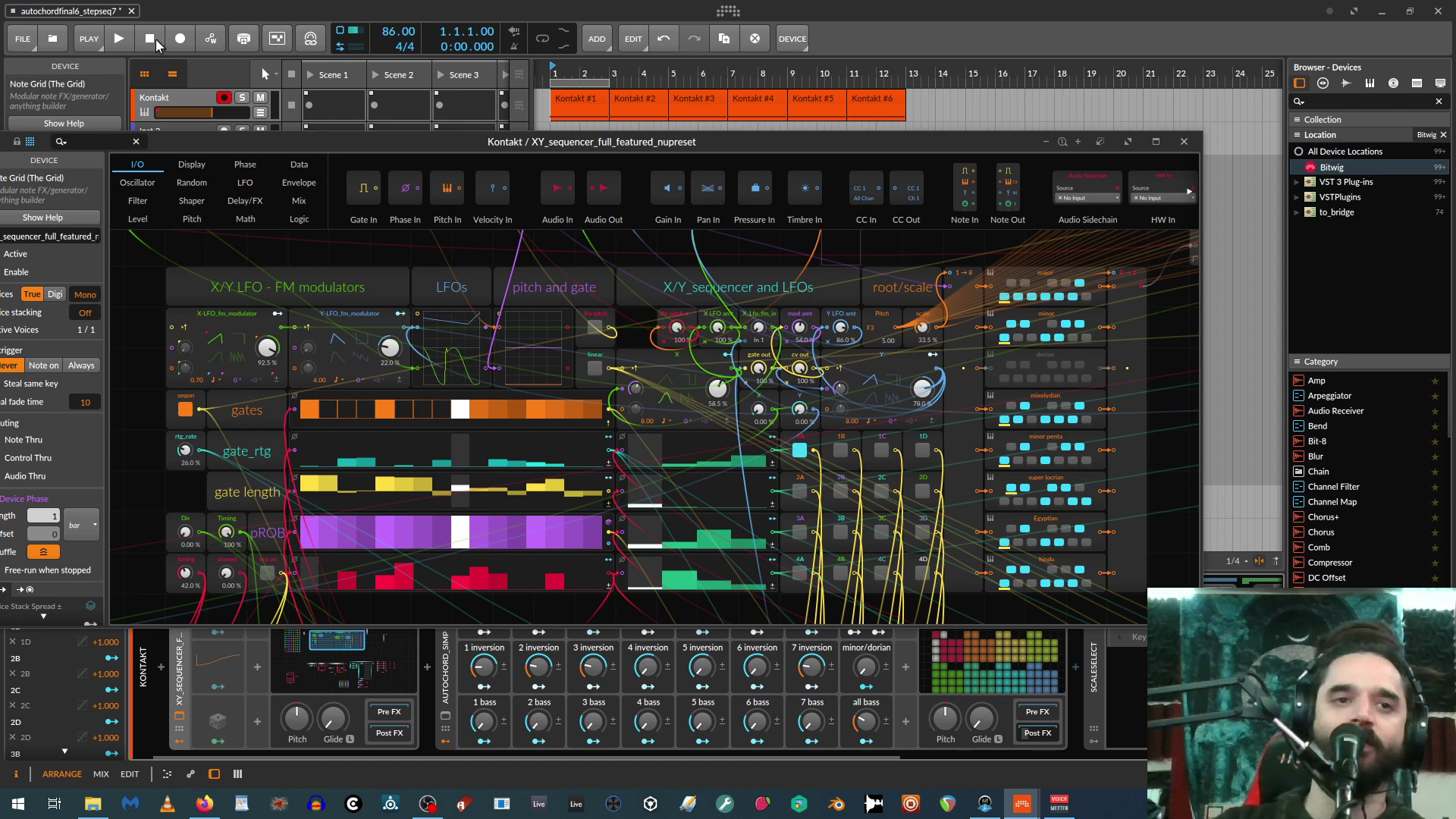
{"action": "left_click_drag", "start_coordinate": [208, 141], "coordinate": [260, 135]}
{"action": "left_click", "coordinate": [223, 98]}
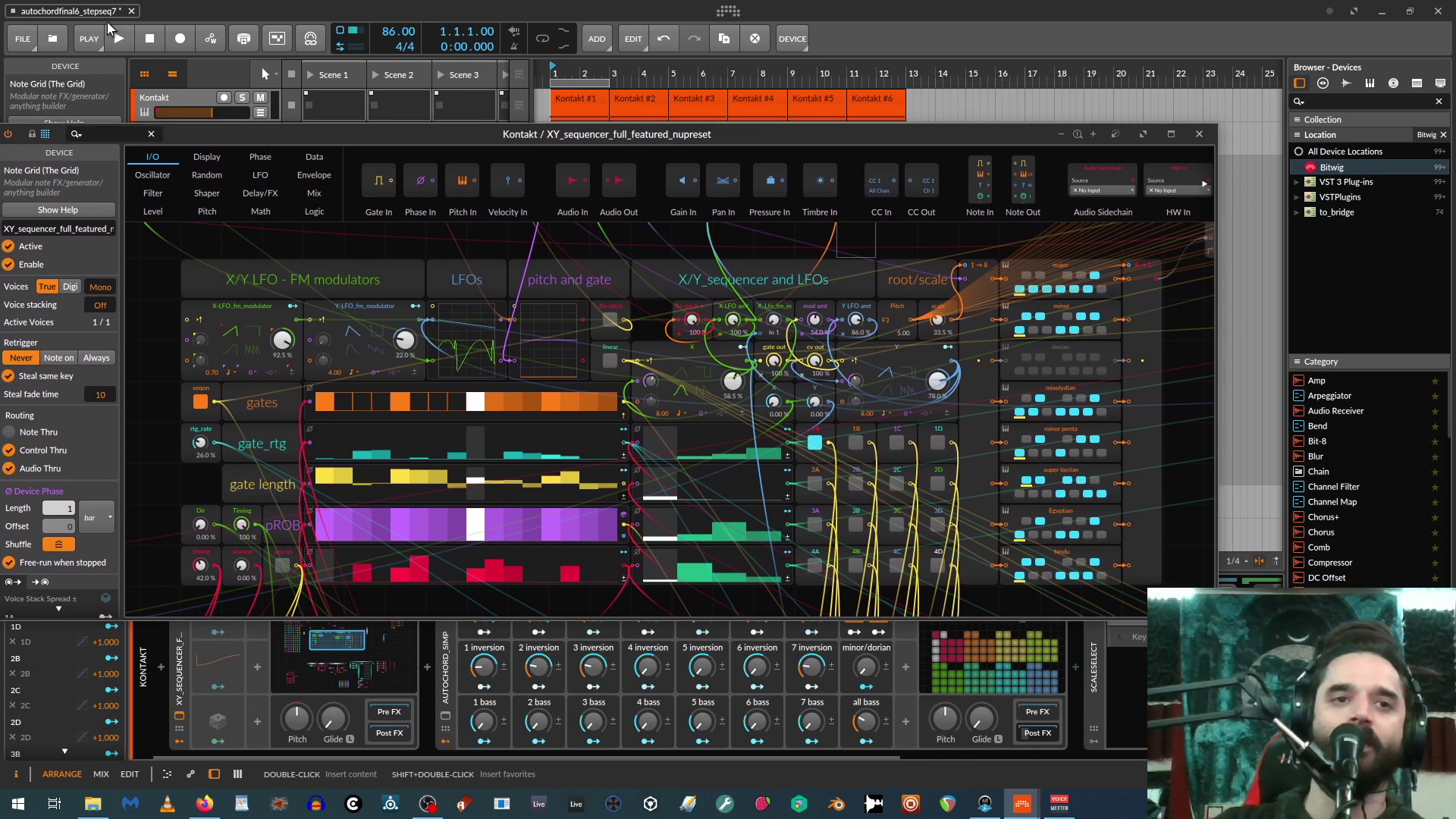
{"action": "left_click", "coordinate": [180, 39]}
{"action": "left_click", "coordinate": [111, 40]}
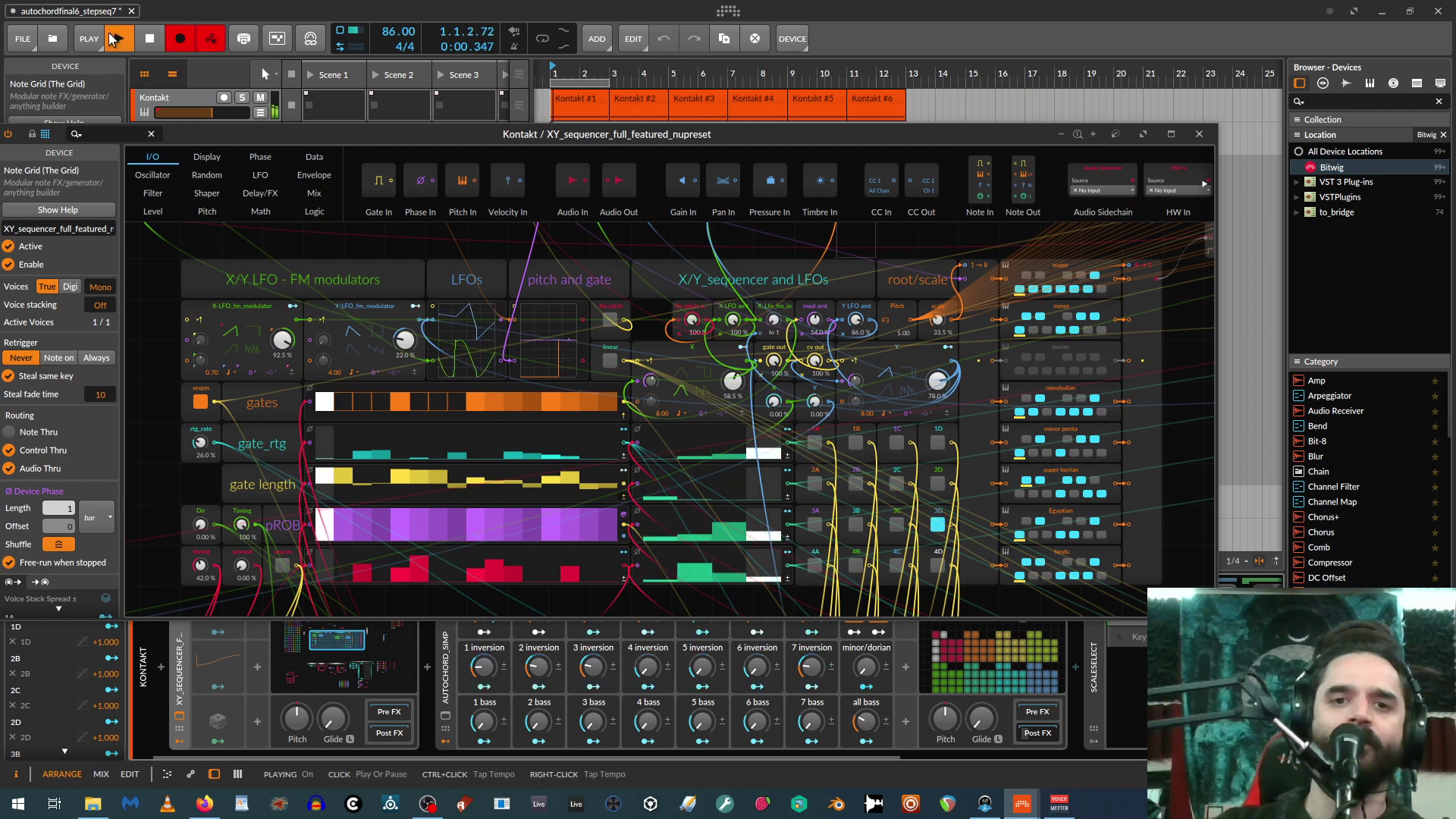
{"action": "left_click_drag", "start_coordinate": [328, 137], "coordinate": [375, 71]}
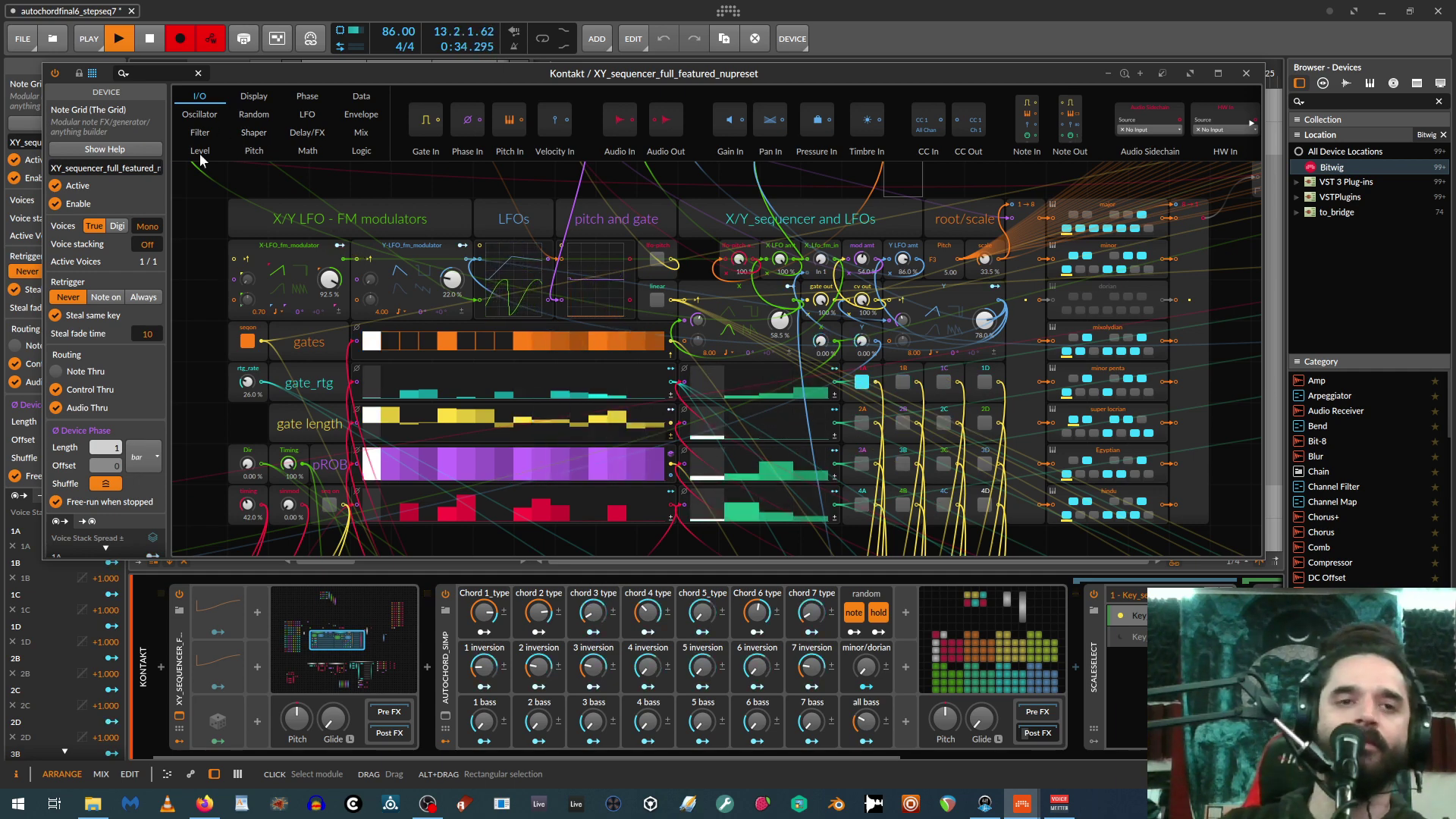
{"action": "key", "text": "space"}
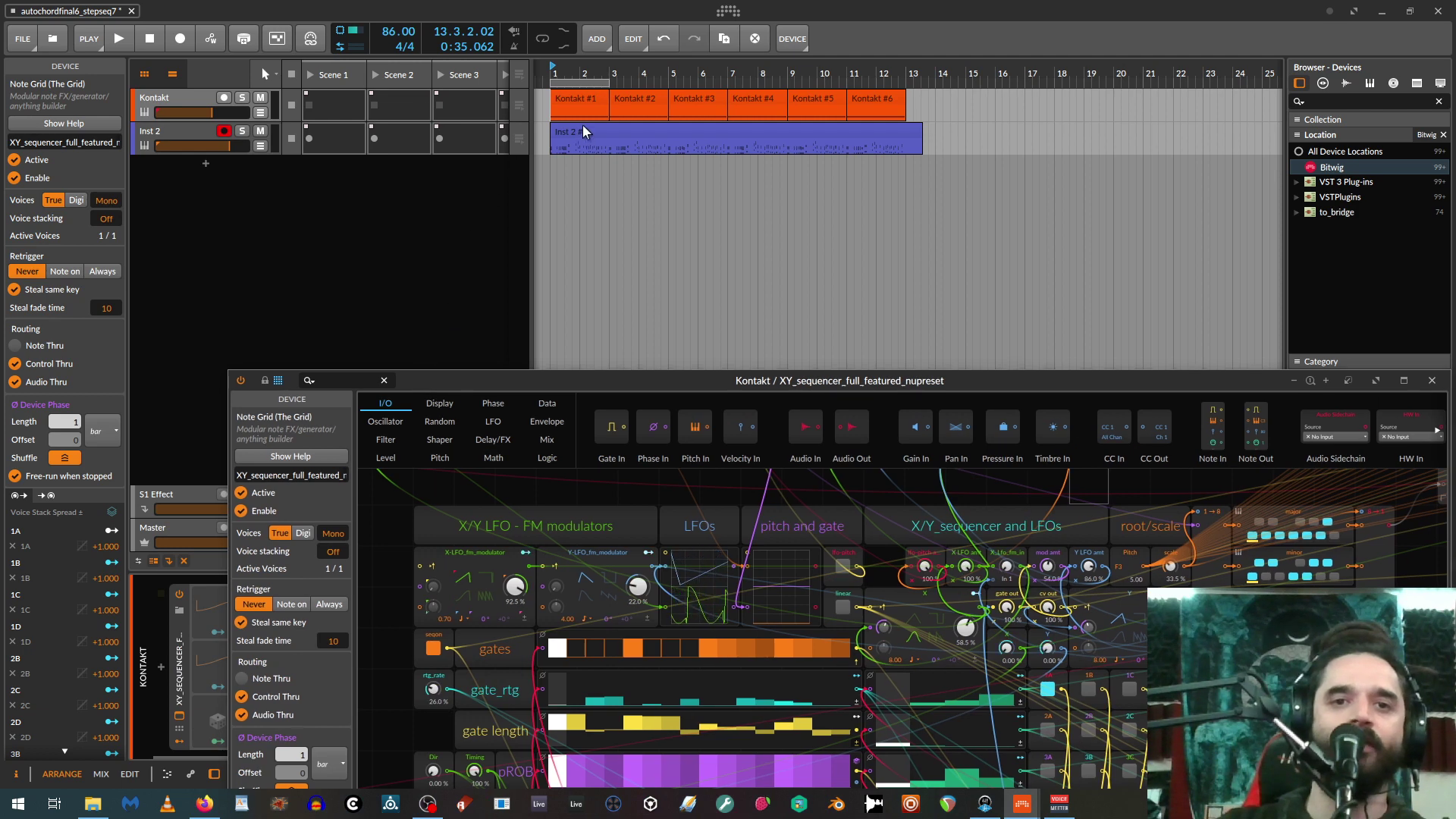
Open the recorded Inst 2 clip in the drum editor with unused keys hidden and enlarge the editor.
{"action": "left_click", "coordinate": [567, 240]}
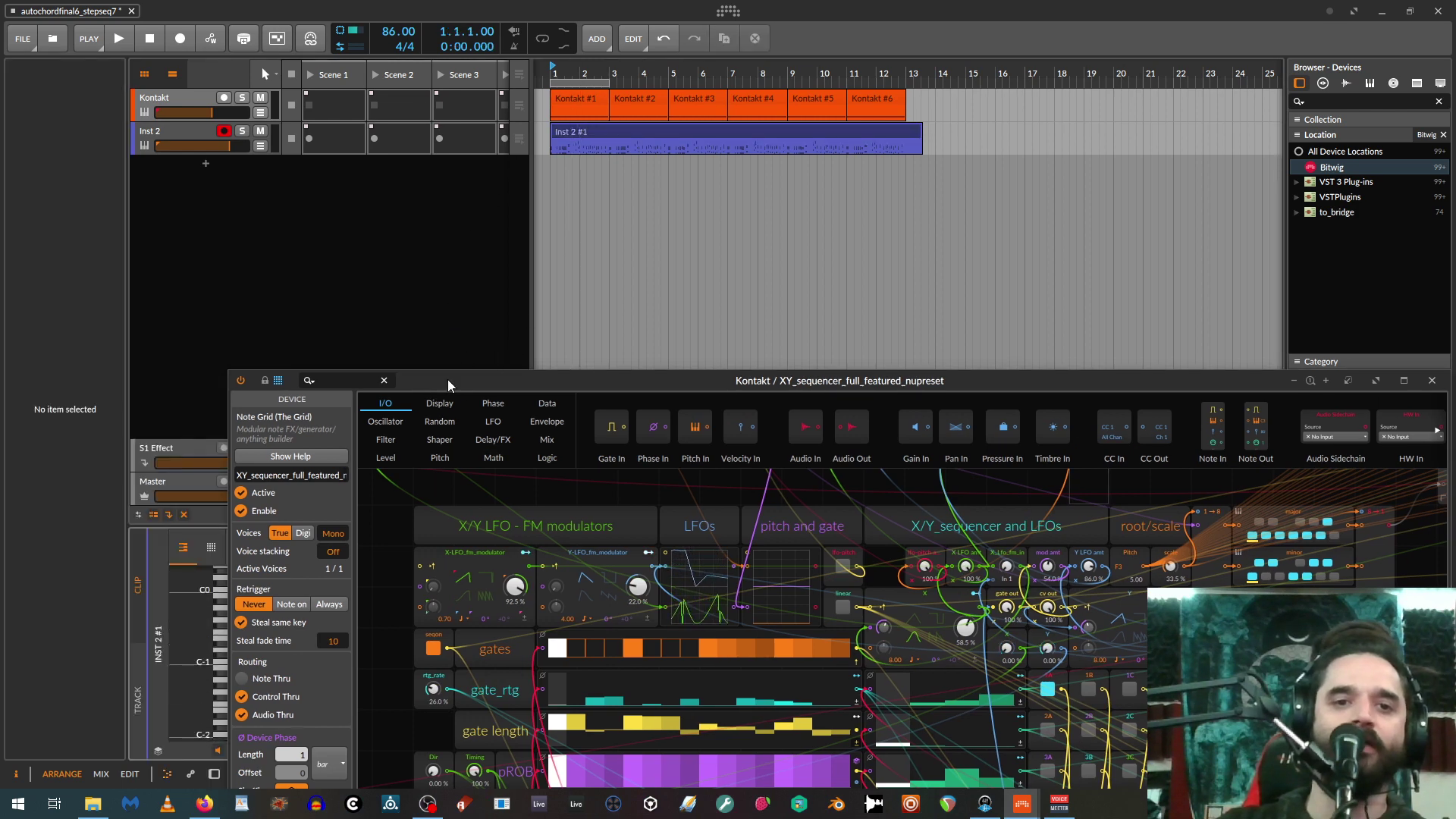
{"action": "left_click", "coordinate": [209, 550]}
{"action": "left_click", "coordinate": [210, 549]}
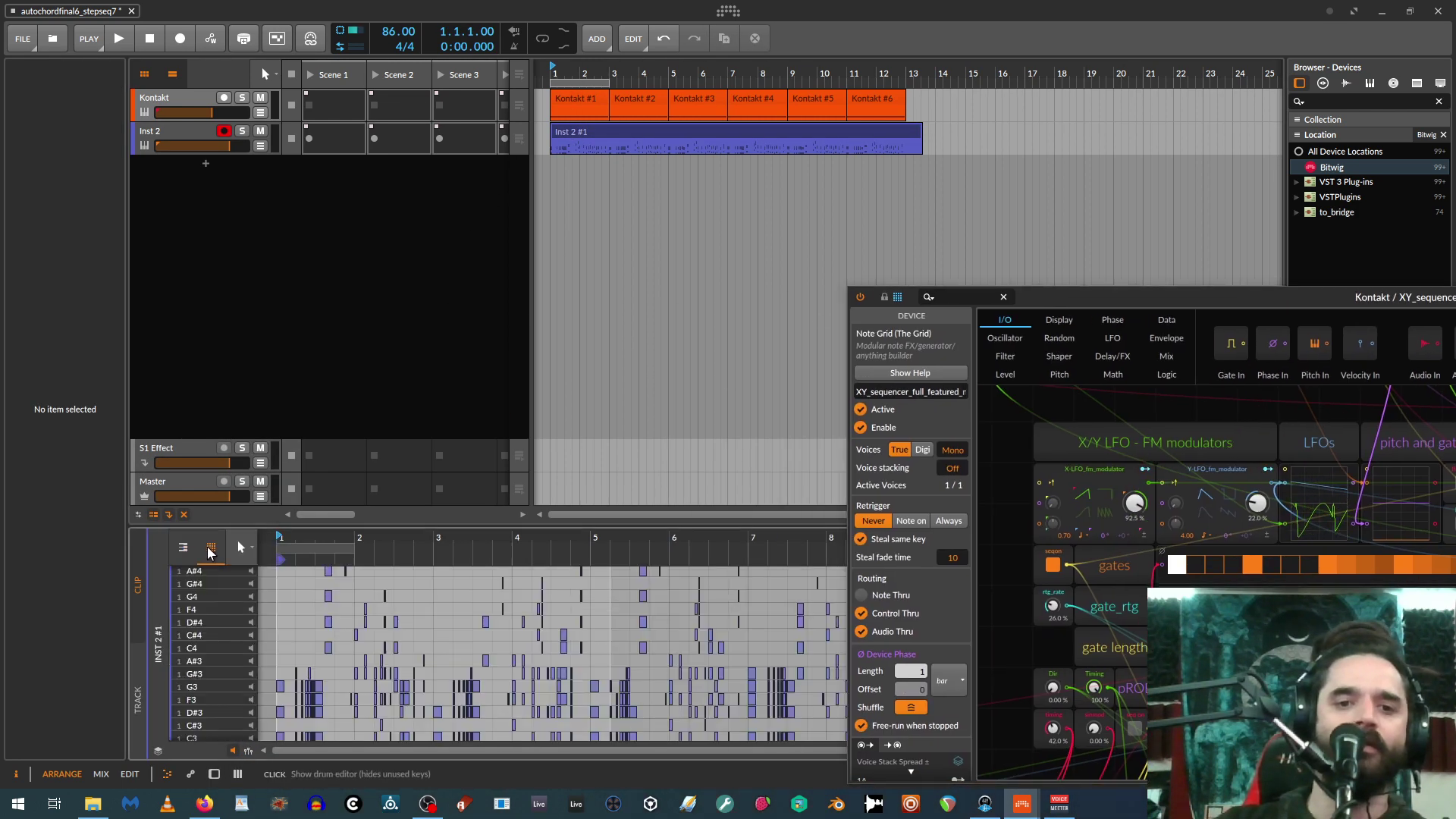
{"action": "left_click_drag", "start_coordinate": [467, 525], "coordinate": [467, 207]}
Examine the recorded notes across the Inst 2 clip, both close up and over its full length.
{"action": "scroll", "coordinate": [446, 389], "scroll_direction": "up", "scroll_amount": 5}
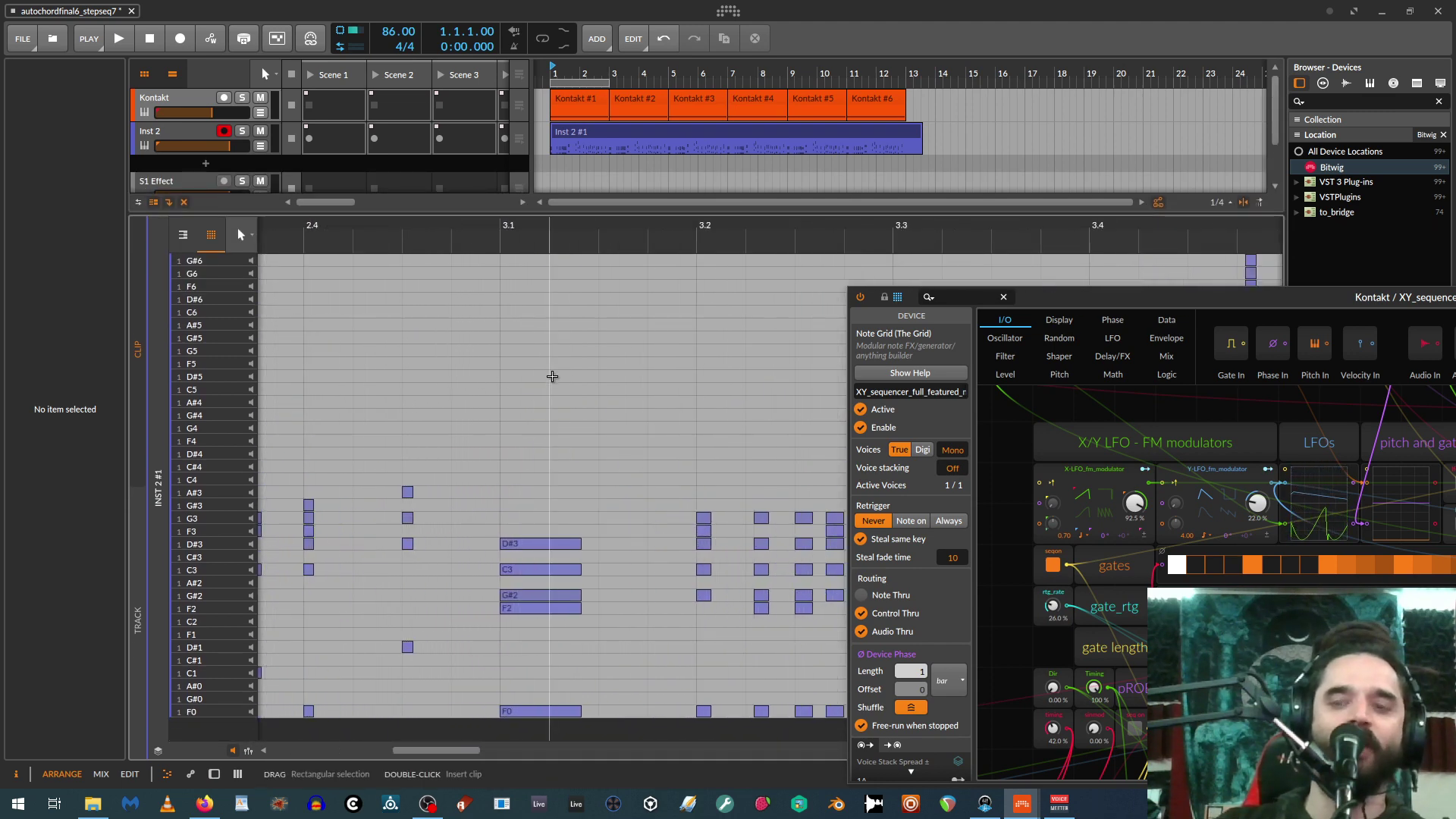
{"action": "scroll", "coordinate": [569, 380], "scroll_direction": "up", "scroll_amount": 3}
{"action": "scroll", "coordinate": [575, 379], "scroll_direction": "down", "scroll_amount": 6}
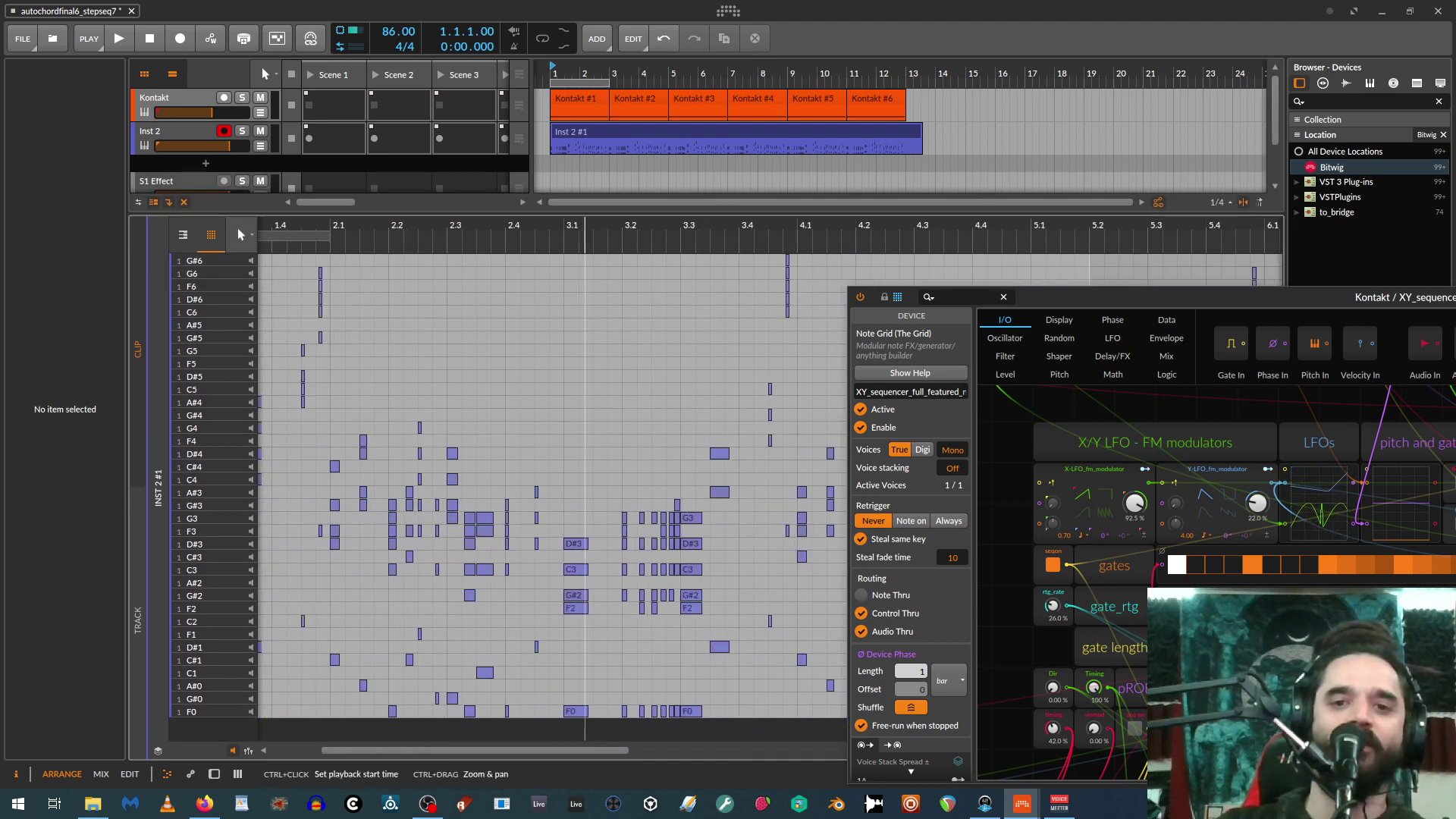
{"action": "left_click_drag", "start_coordinate": [434, 230], "coordinate": [939, 270]}
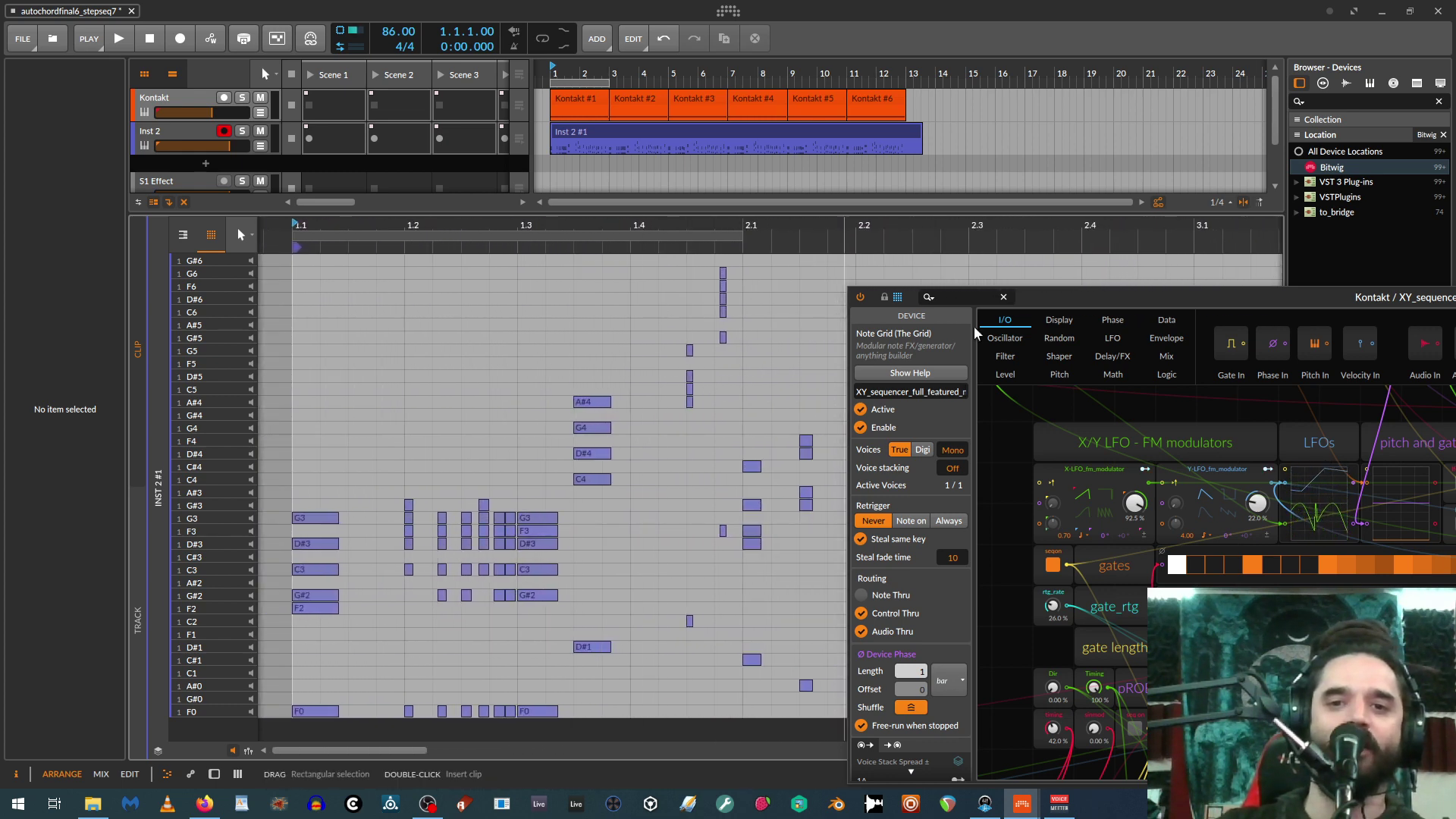
{"action": "left_click_drag", "start_coordinate": [1077, 296], "coordinate": [713, 704]}
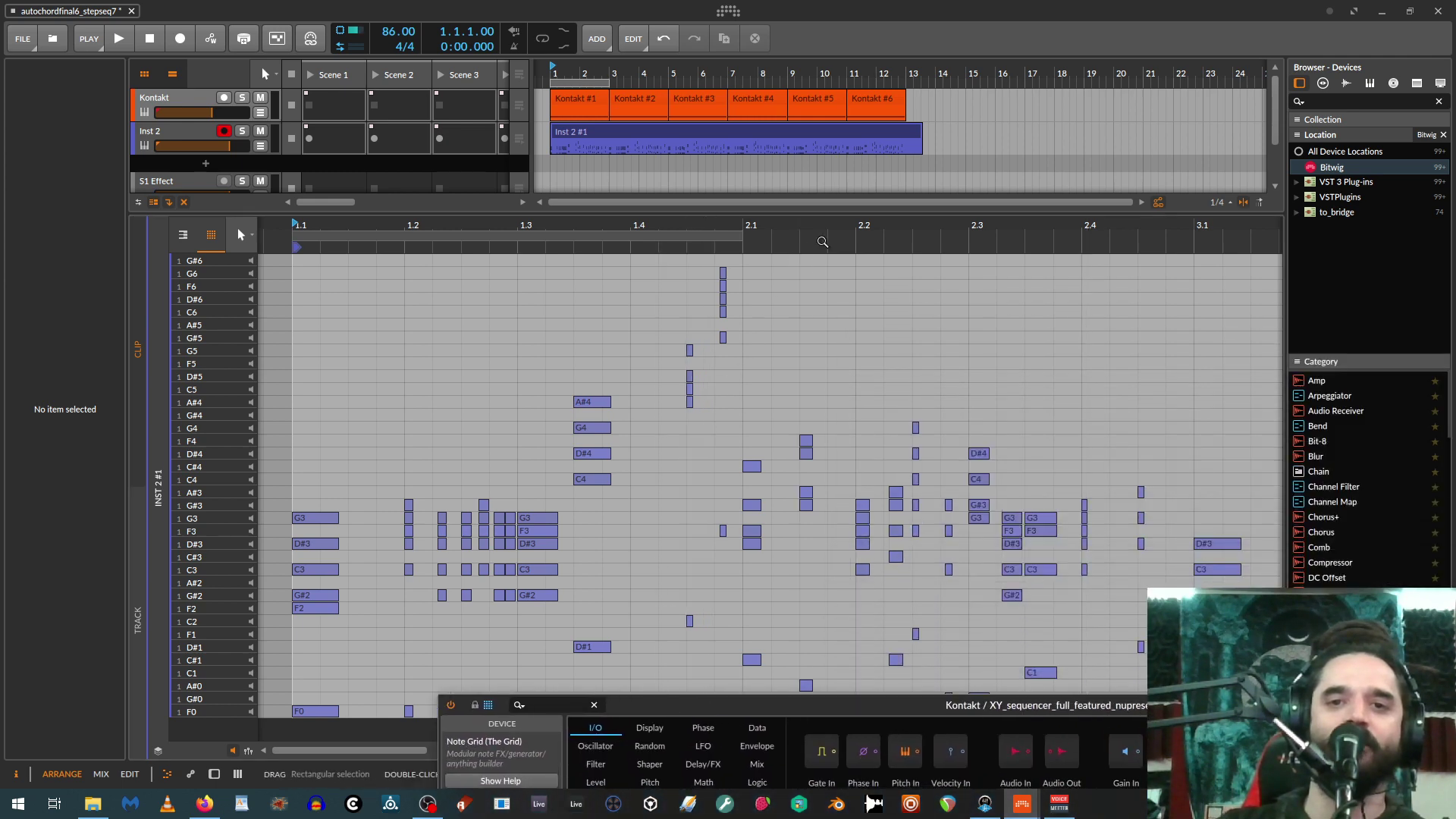
{"action": "left_click_drag", "start_coordinate": [838, 226], "coordinate": [617, 220]}
{"action": "scroll", "coordinate": [617, 227], "scroll_direction": "down", "scroll_amount": 5}
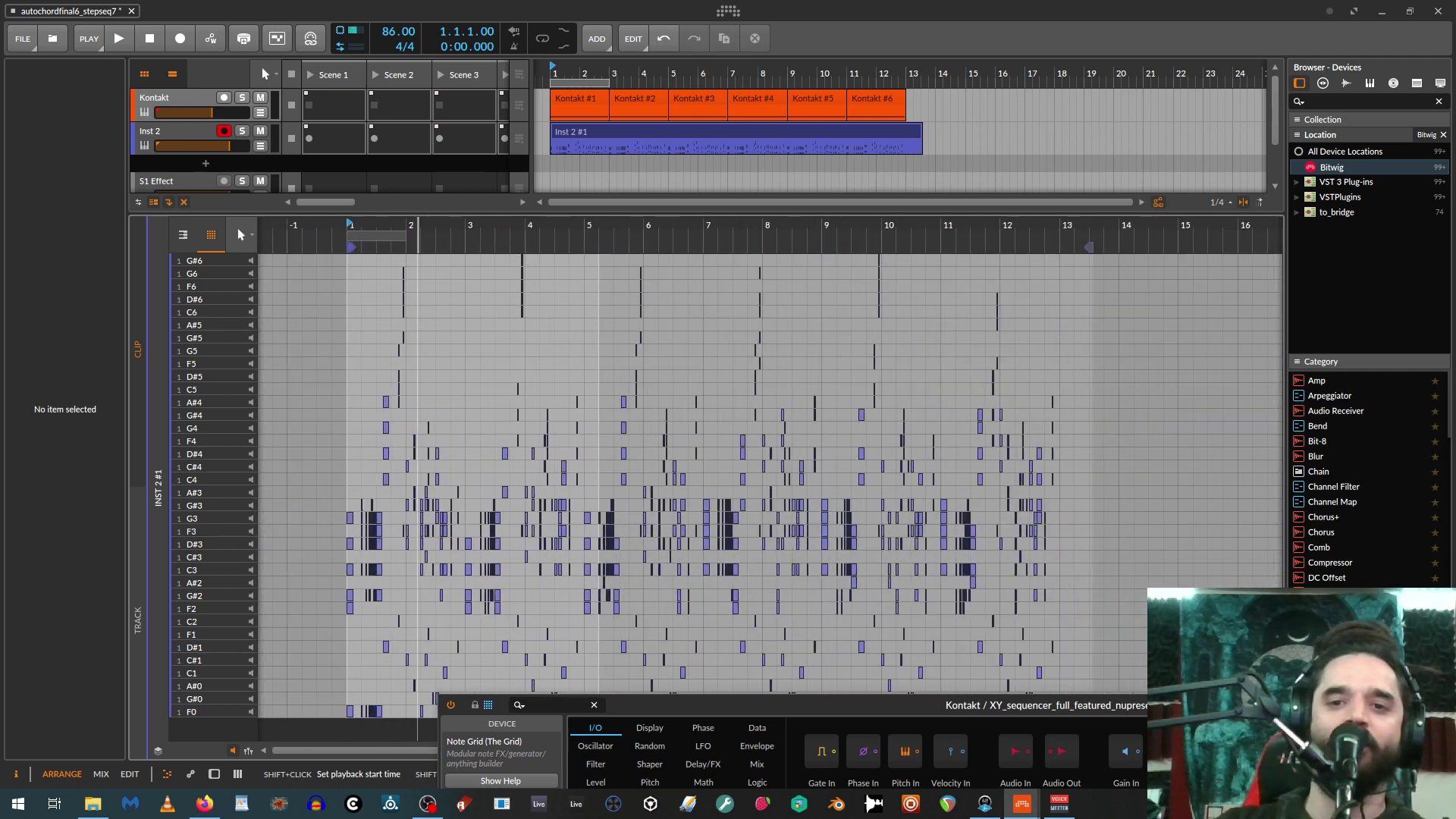
{"action": "mouse_move", "coordinate": [418, 228]}
{"action": "left_mouse_down"}
{"action": "mouse_move", "coordinate": [428, 254]}
{"action": "mouse_move", "coordinate": [574, 372]}
{"action": "mouse_move", "coordinate": [835, 376]}
{"action": "mouse_move", "coordinate": [929, 354]}
{"action": "left_mouse_up"}
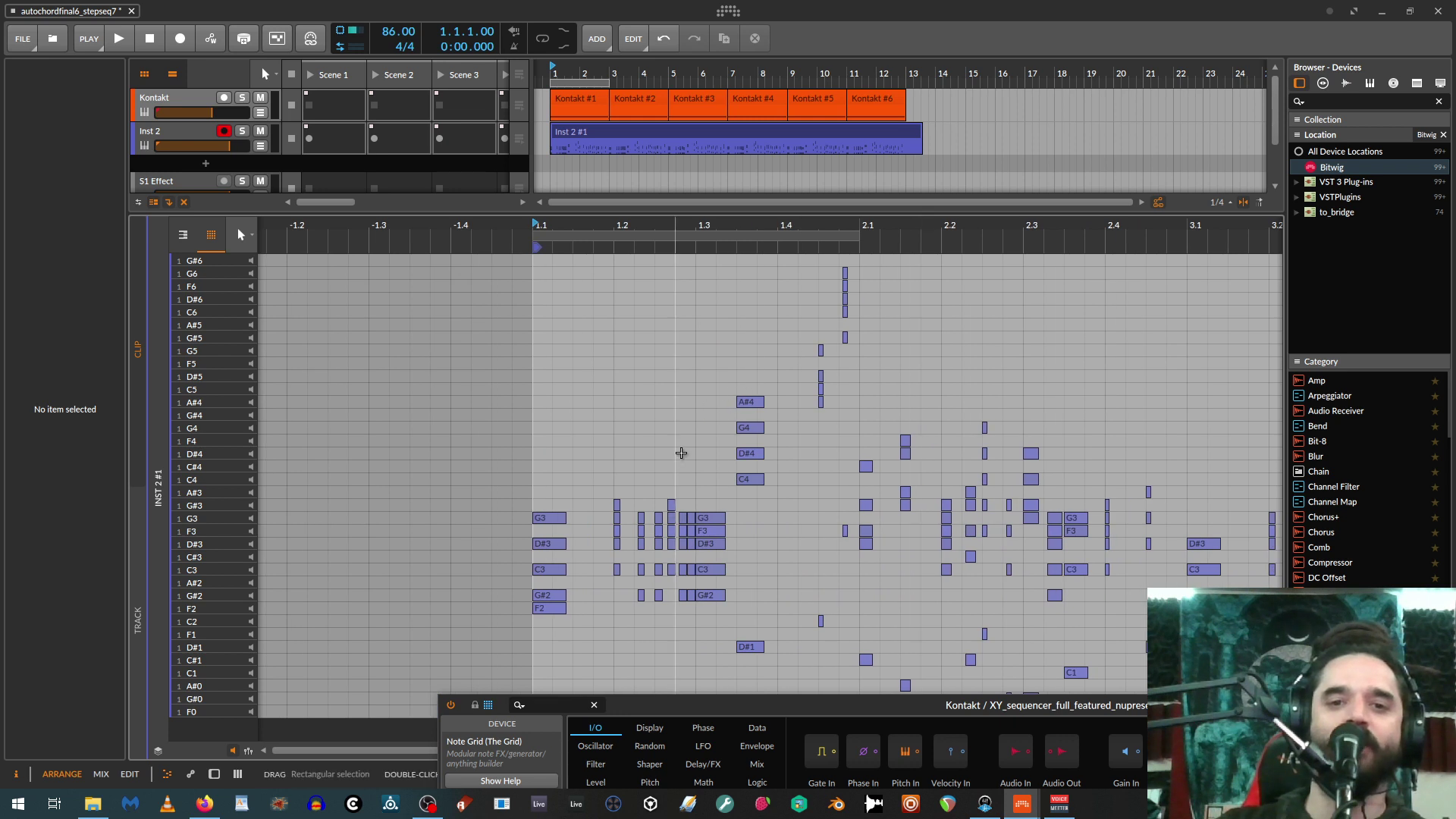
Reduce the note editor's height and move the recorded Inst 2 clip to start at bar 18.
{"action": "left_click_drag", "start_coordinate": [611, 213], "coordinate": [639, 426]}
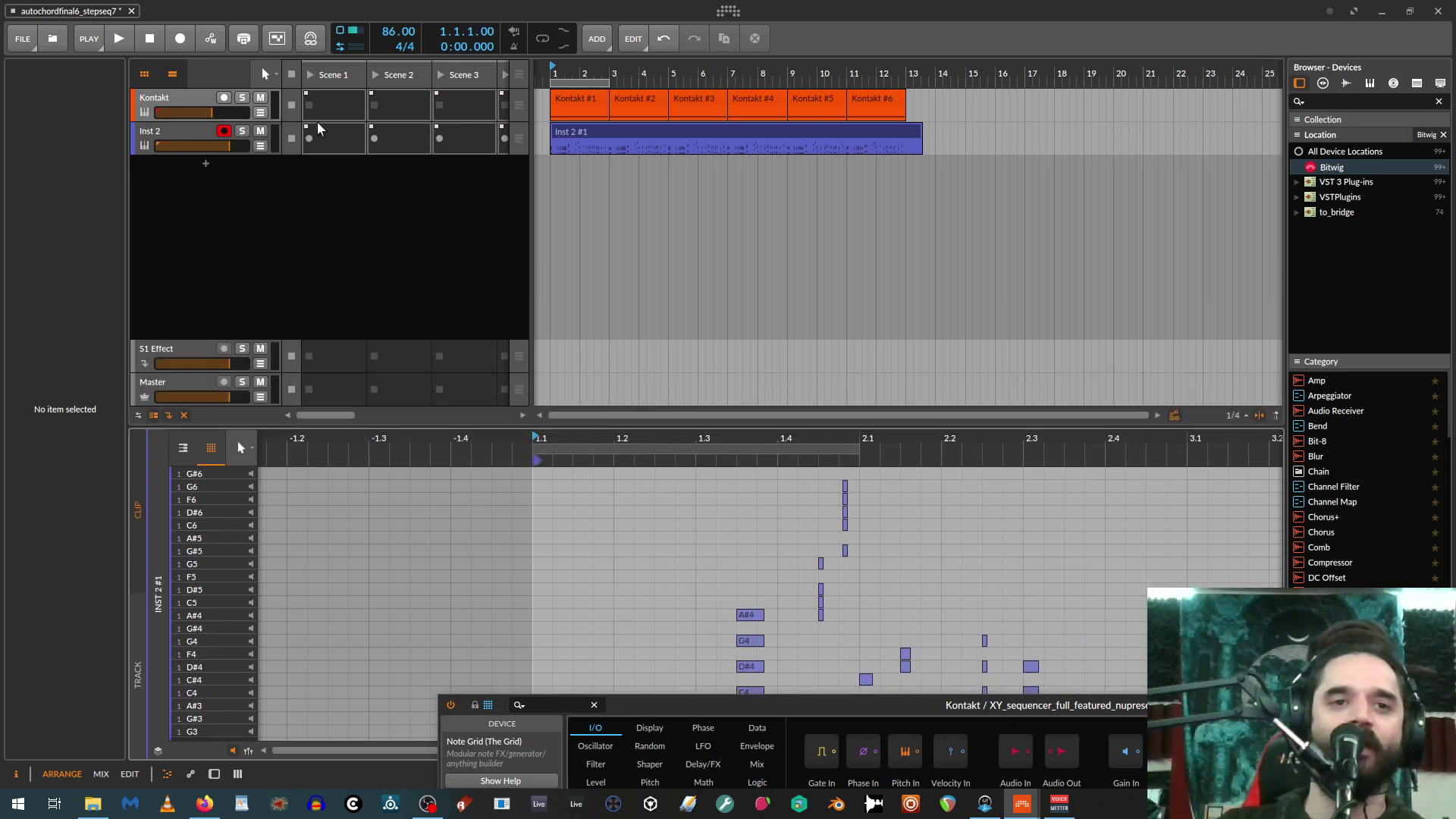
{"action": "left_click_drag", "start_coordinate": [571, 132], "coordinate": [1037, 130]}
Show the Kontakt track's devices and enlarge the XY_sequencer grid window around its sequencer and LFO sections.
{"action": "left_click", "coordinate": [166, 100]}
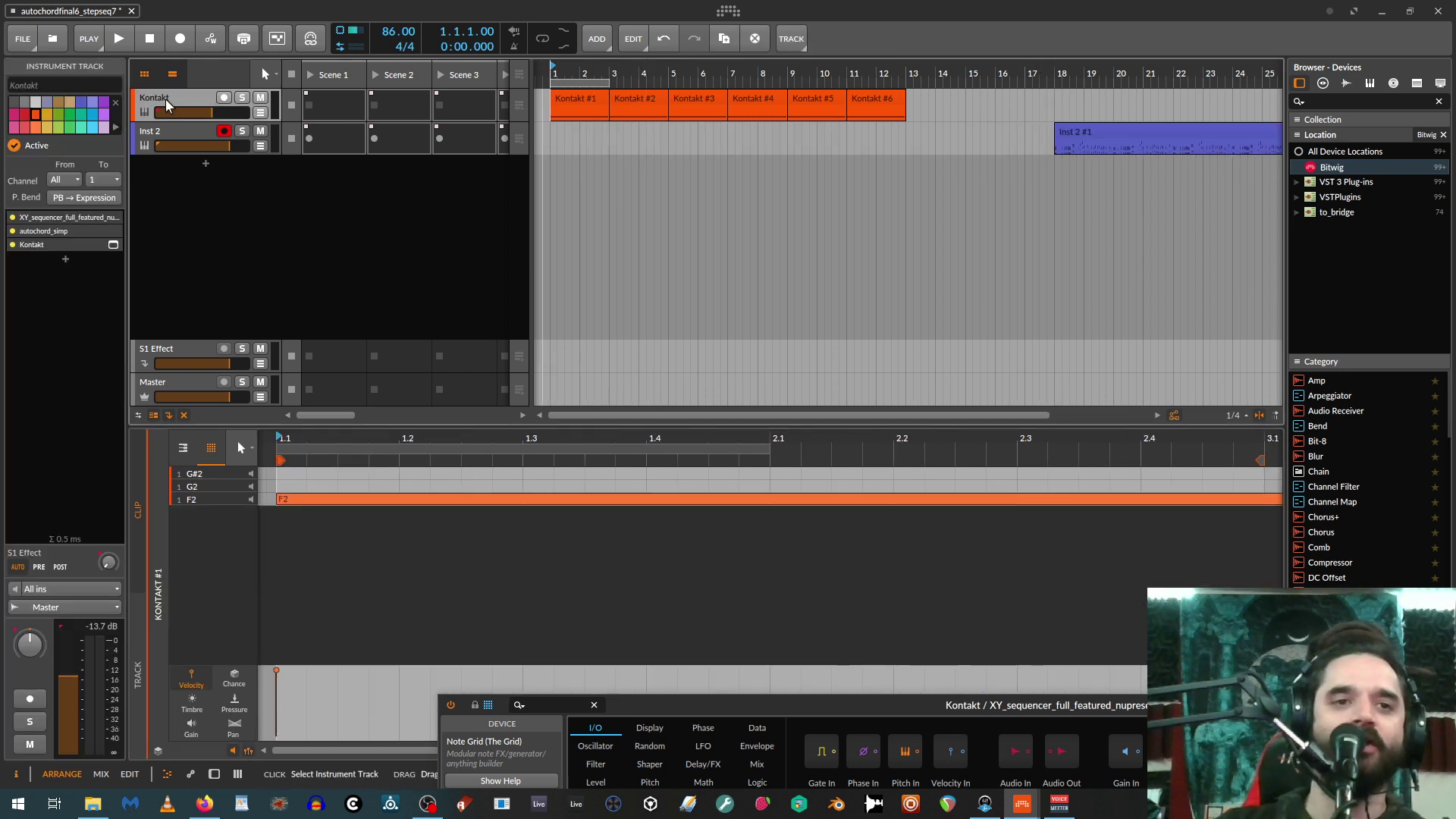
{"action": "key", "text": "d"}
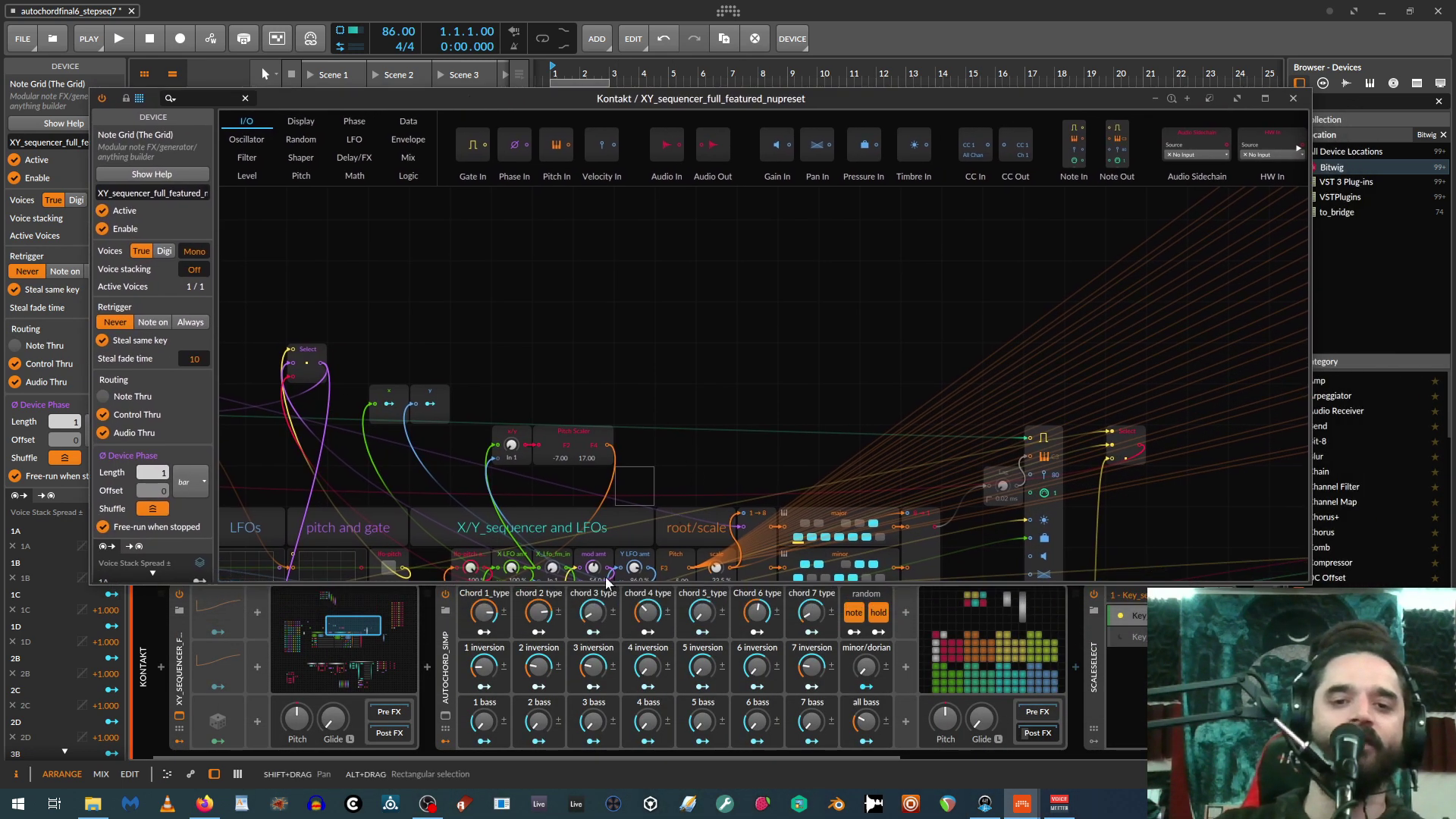
{"action": "left_click", "coordinate": [608, 587]}
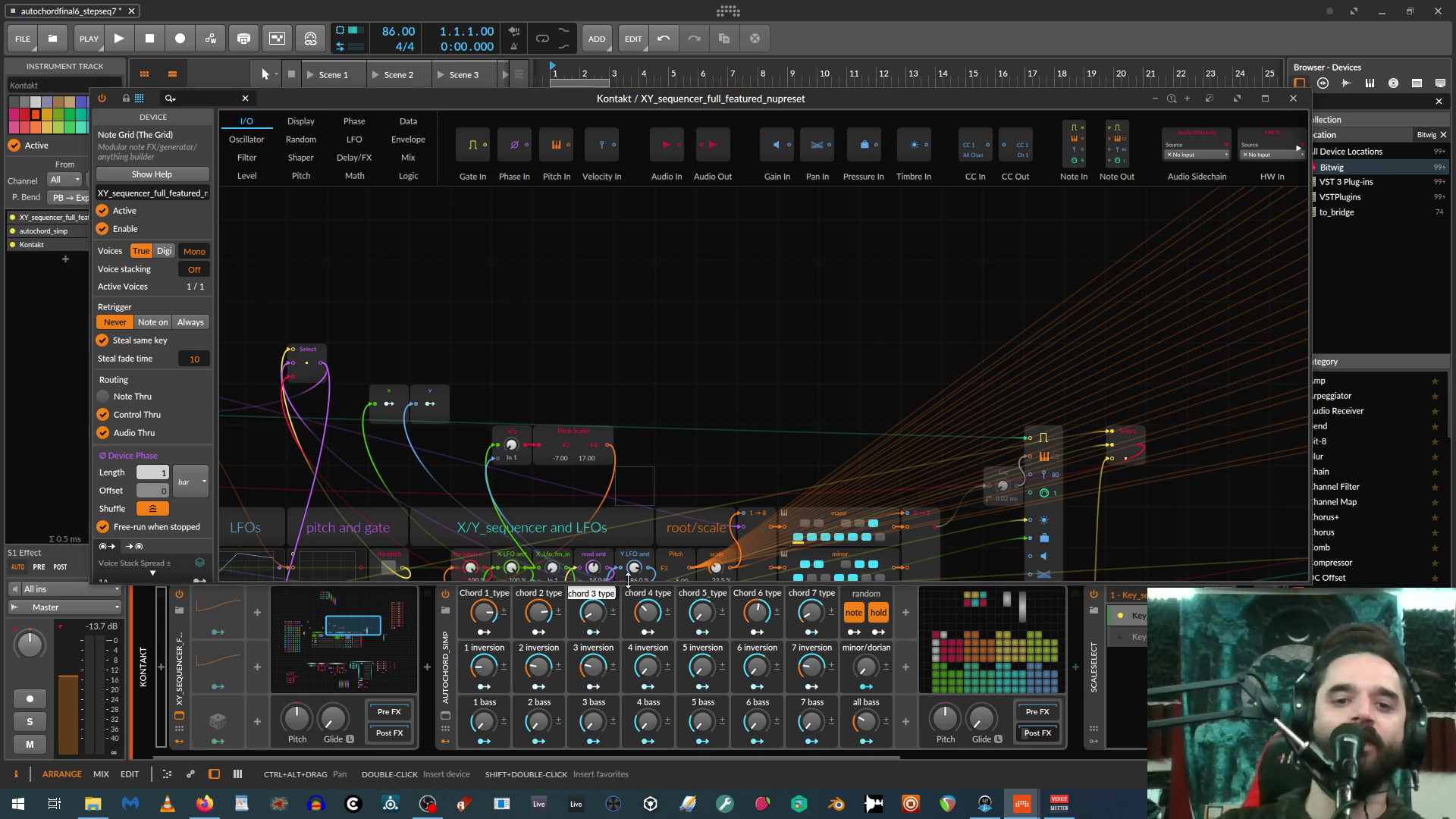
{"action": "left_click_drag", "start_coordinate": [631, 583], "coordinate": [632, 717]}
{"action": "scroll", "coordinate": [457, 414], "scroll_direction": "down", "scroll_amount": 3}
{"action": "left_click_drag", "start_coordinate": [481, 270], "coordinate": [829, 152]}
While the sequence plays, adjust the mod amt knob and switch off the button beside the gates row.
{"action": "key", "text": "space"}
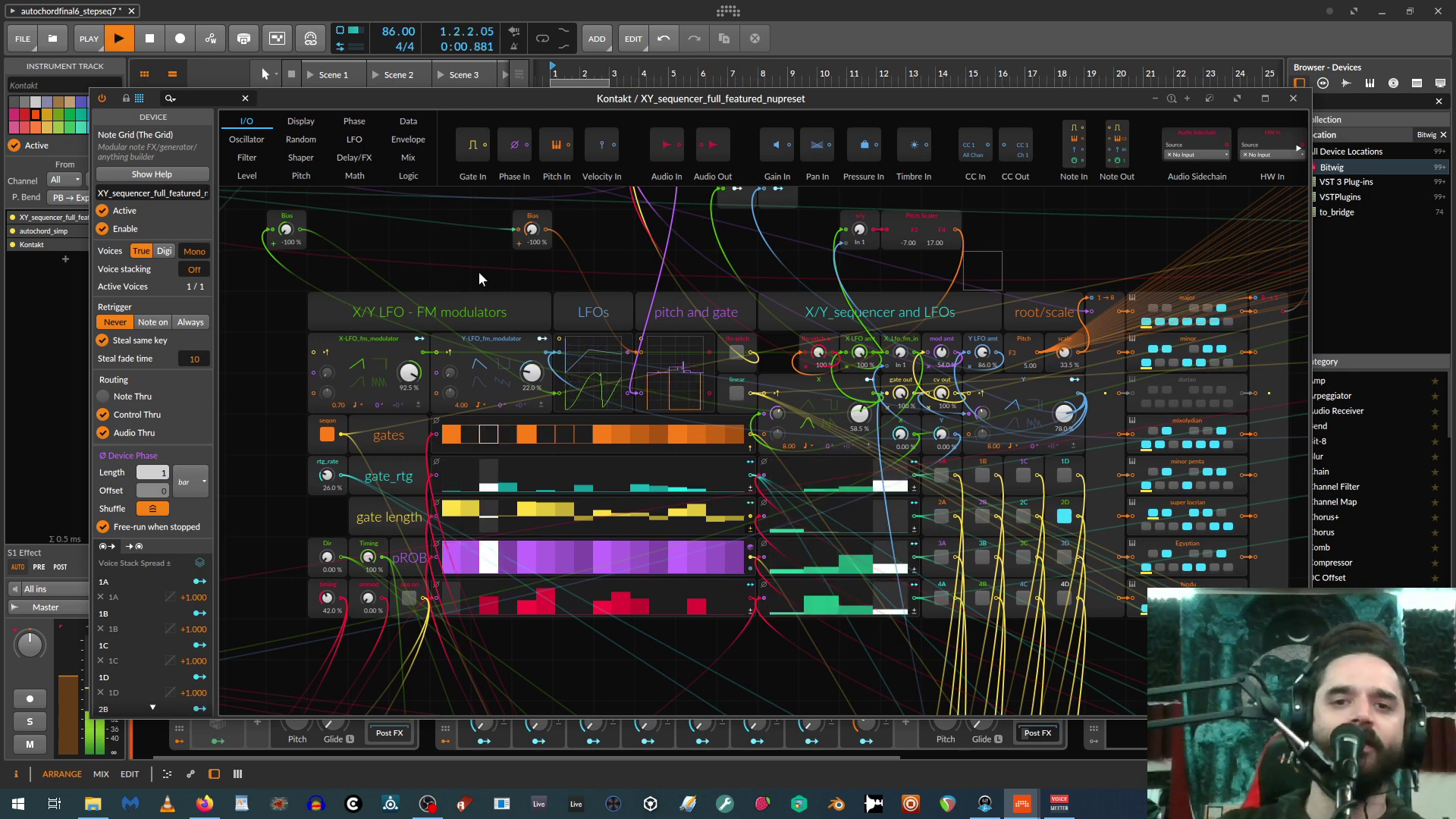
{"action": "key", "text": "space"}
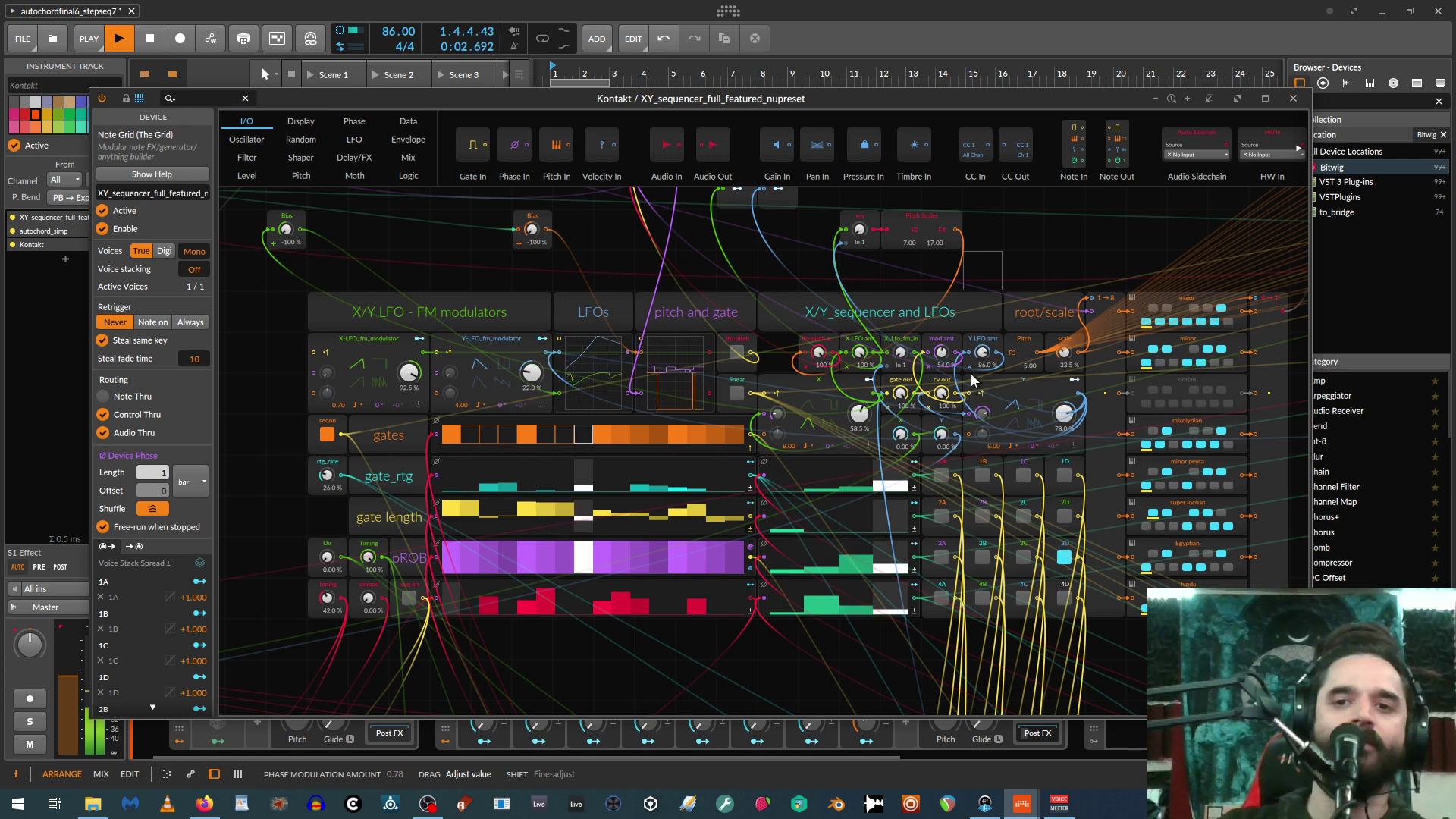
{"action": "left_click_drag", "start_coordinate": [940, 354], "coordinate": [941, 336]}
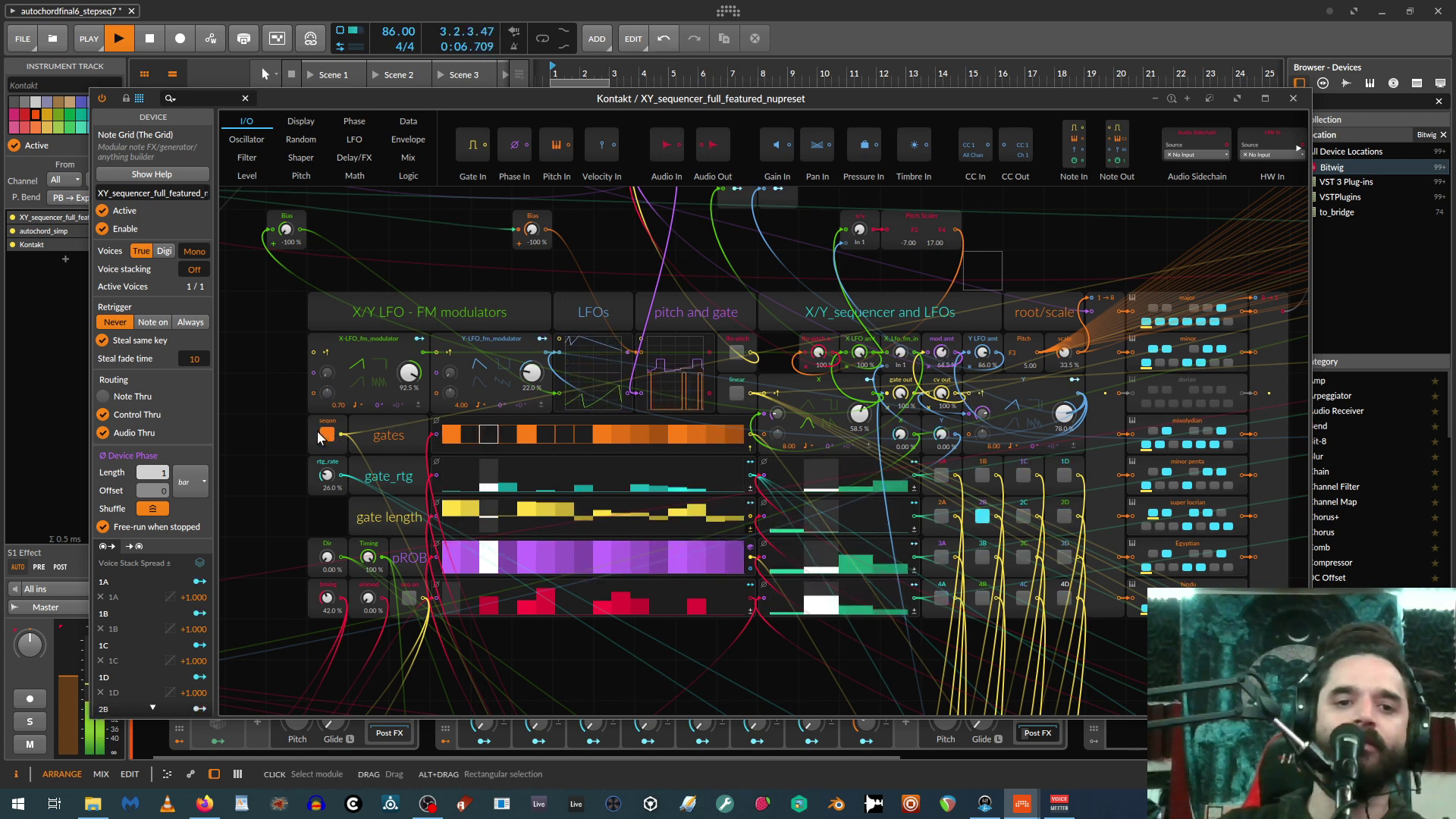
{"action": "left_click", "coordinate": [389, 423]}
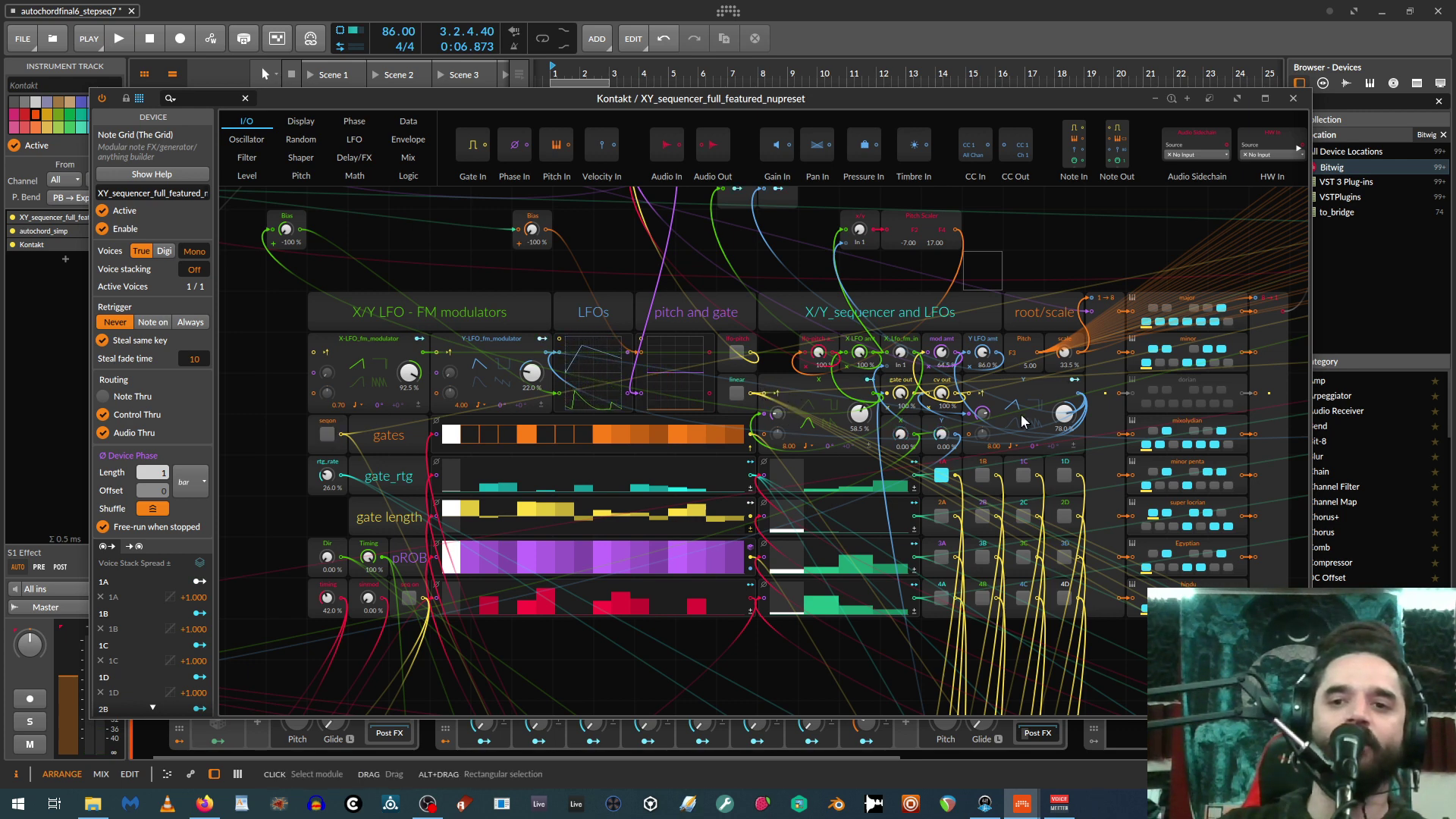
During playback, adjust the phase modulation amount in the X/Y_sequencer and LFOs section and switch on the LFO-Pitch and gates row buttons.
{"action": "key", "text": "space"}
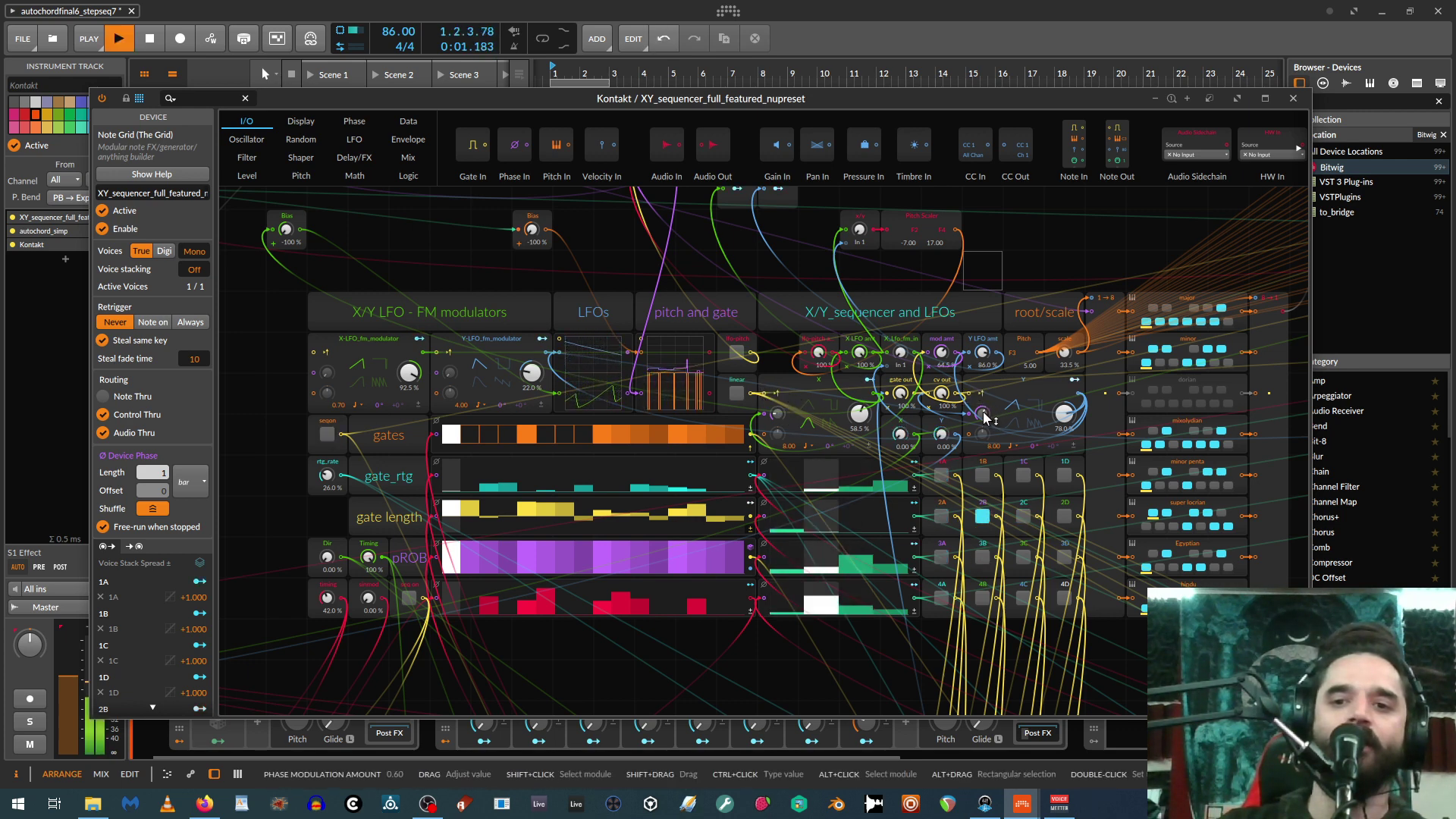
{"action": "mouse_move", "coordinate": [986, 419]}
{"action": "left_mouse_down"}
{"action": "mouse_move", "coordinate": [986, 436]}
{"action": "mouse_move", "coordinate": [983, 417]}
{"action": "left_mouse_up"}
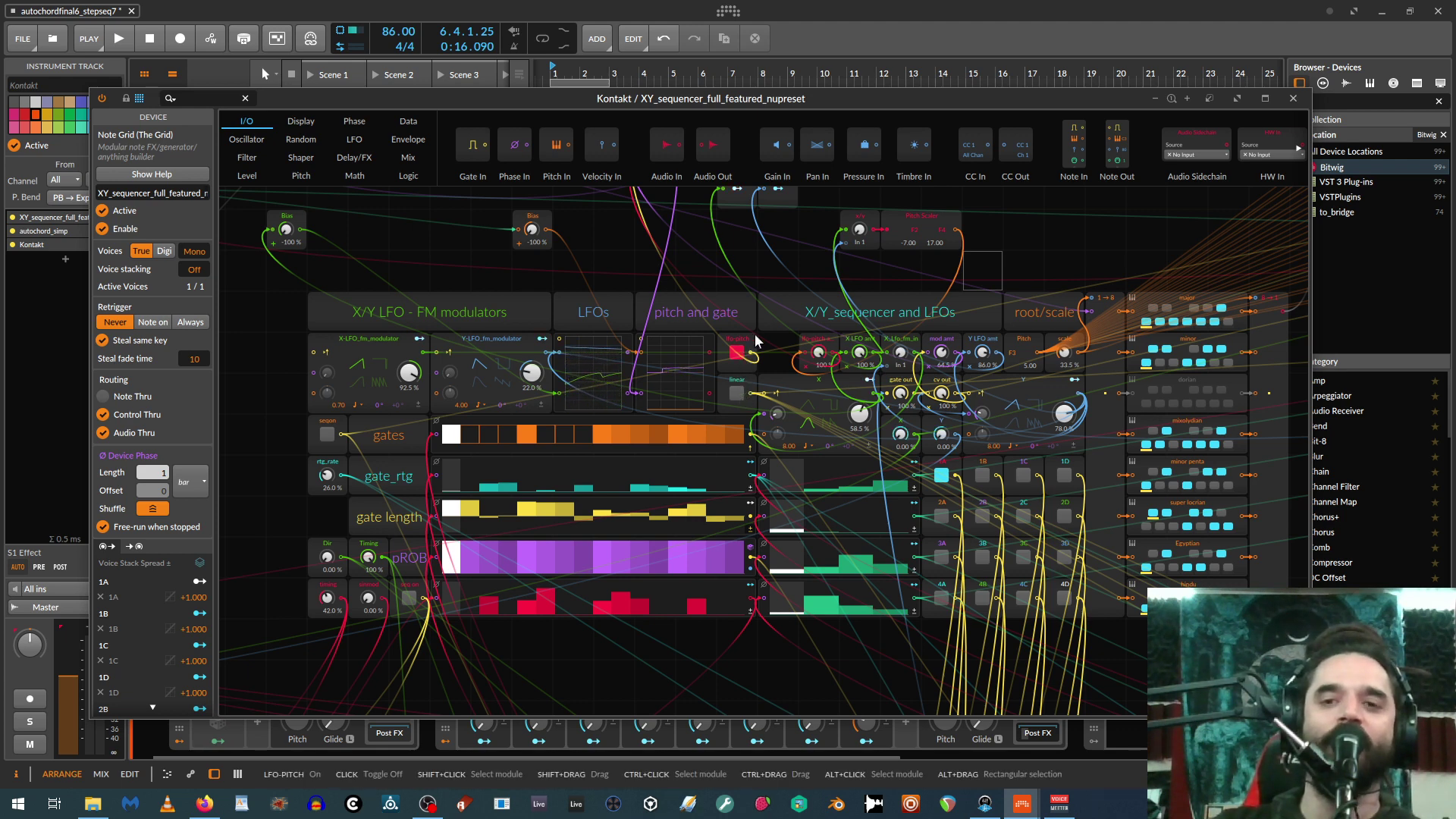
{"action": "key", "text": "space"}
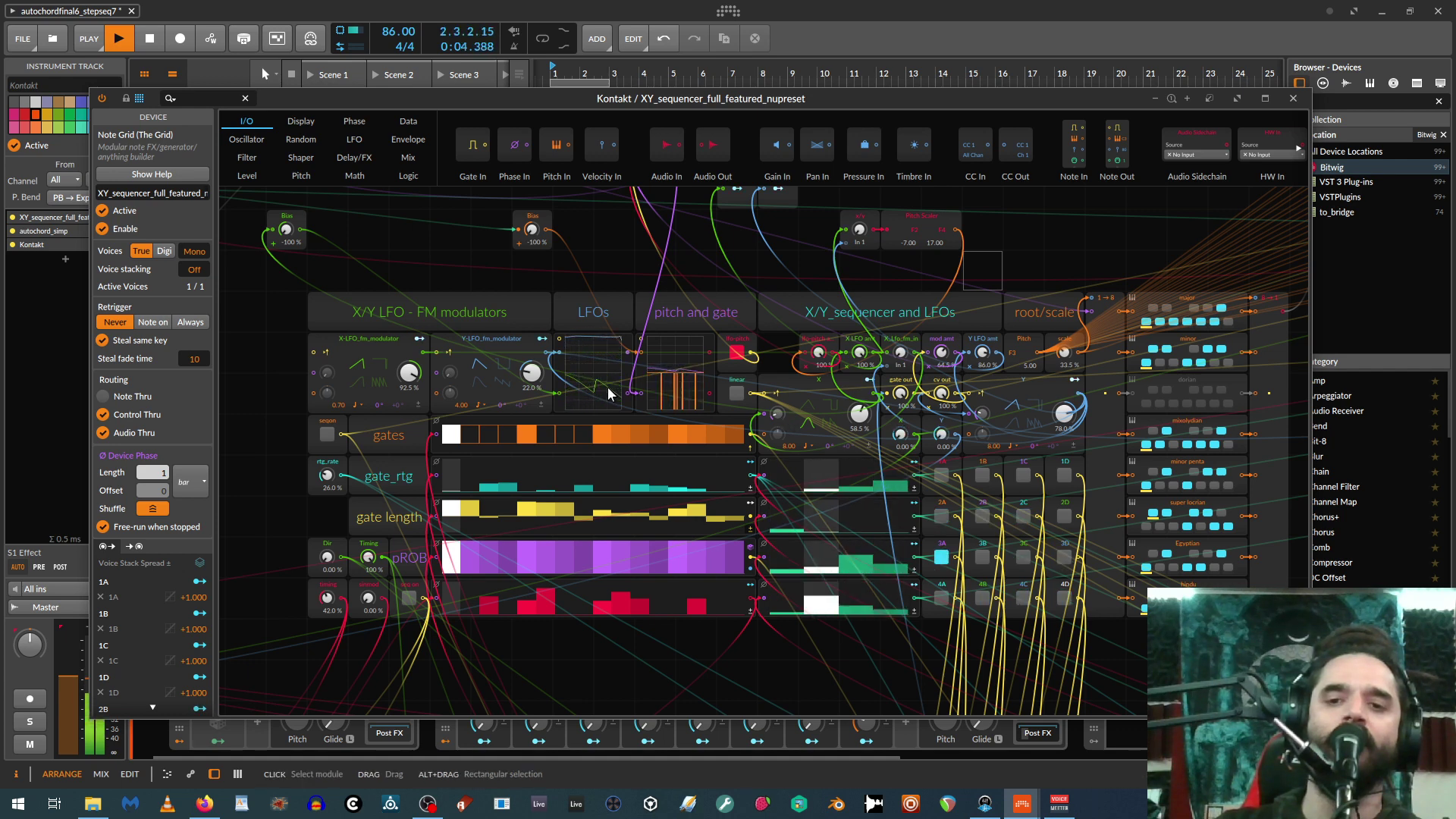
{"action": "key", "text": "space"}
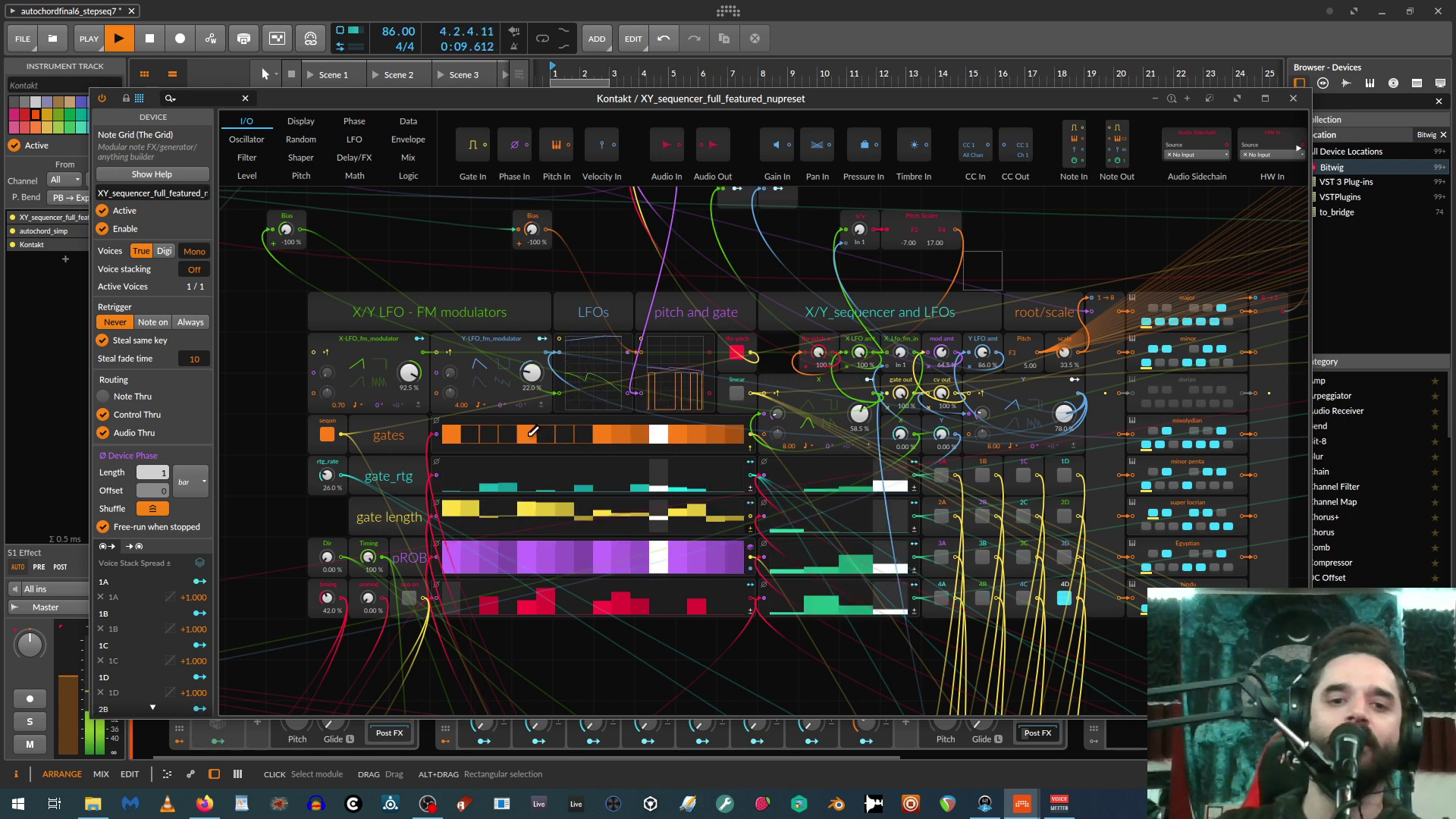
Restart the sequence, clear the gate_rtg steps and redraw the gate length row at lower values across all steps.
{"action": "key", "text": "space"}
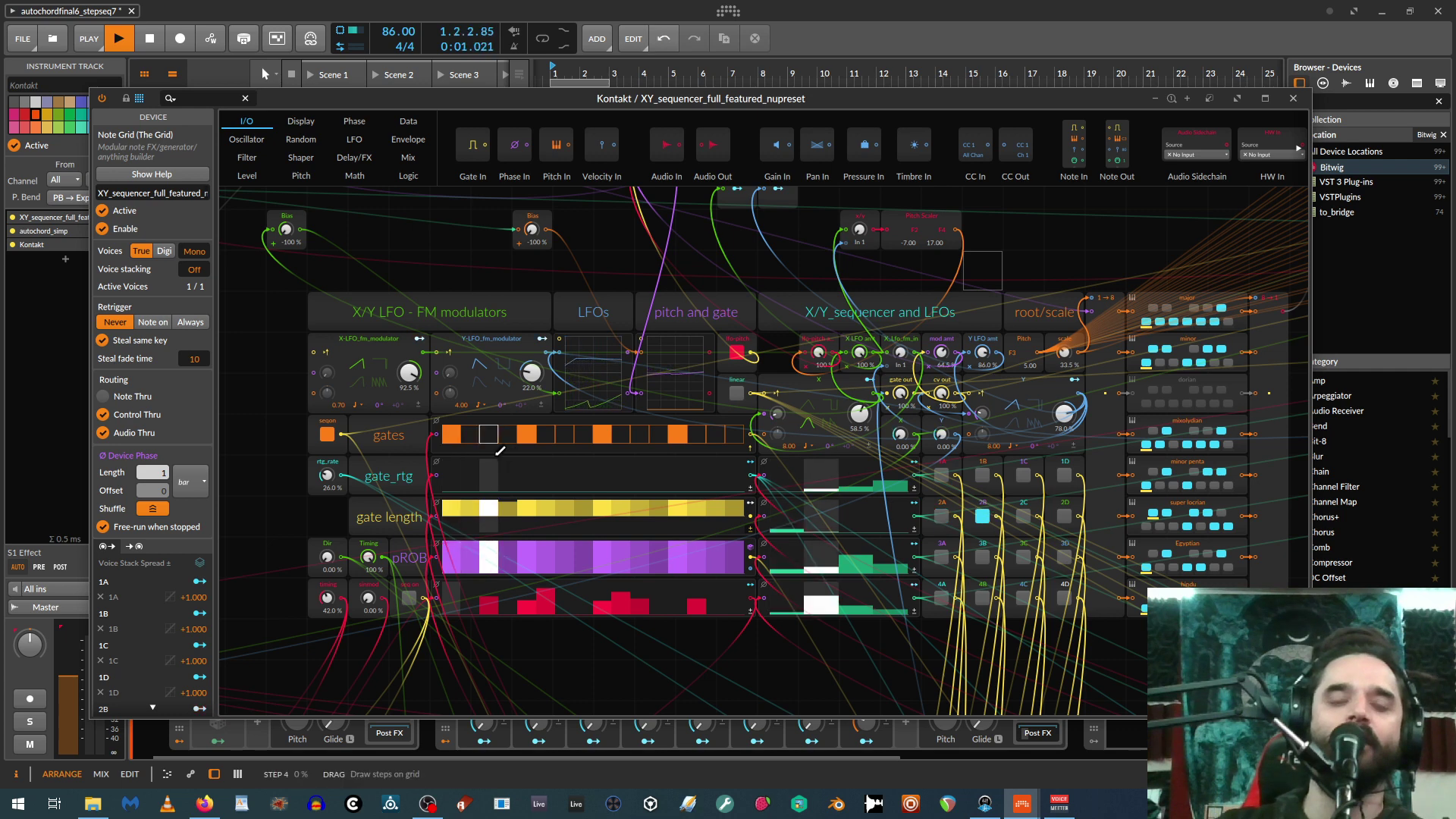
{"action": "key", "text": "space"}
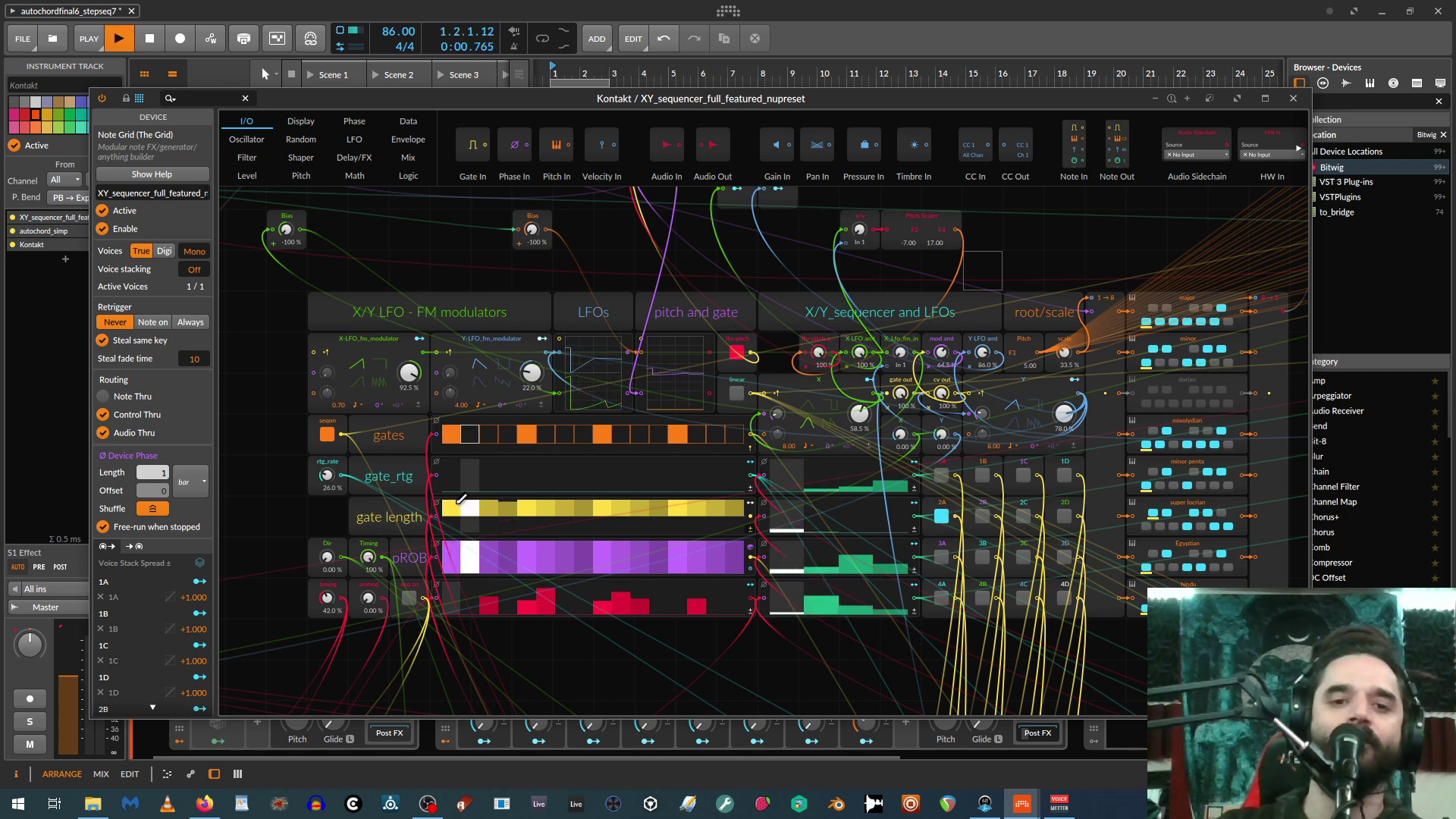
{"action": "left_click_drag", "start_coordinate": [450, 506], "coordinate": [725, 505]}
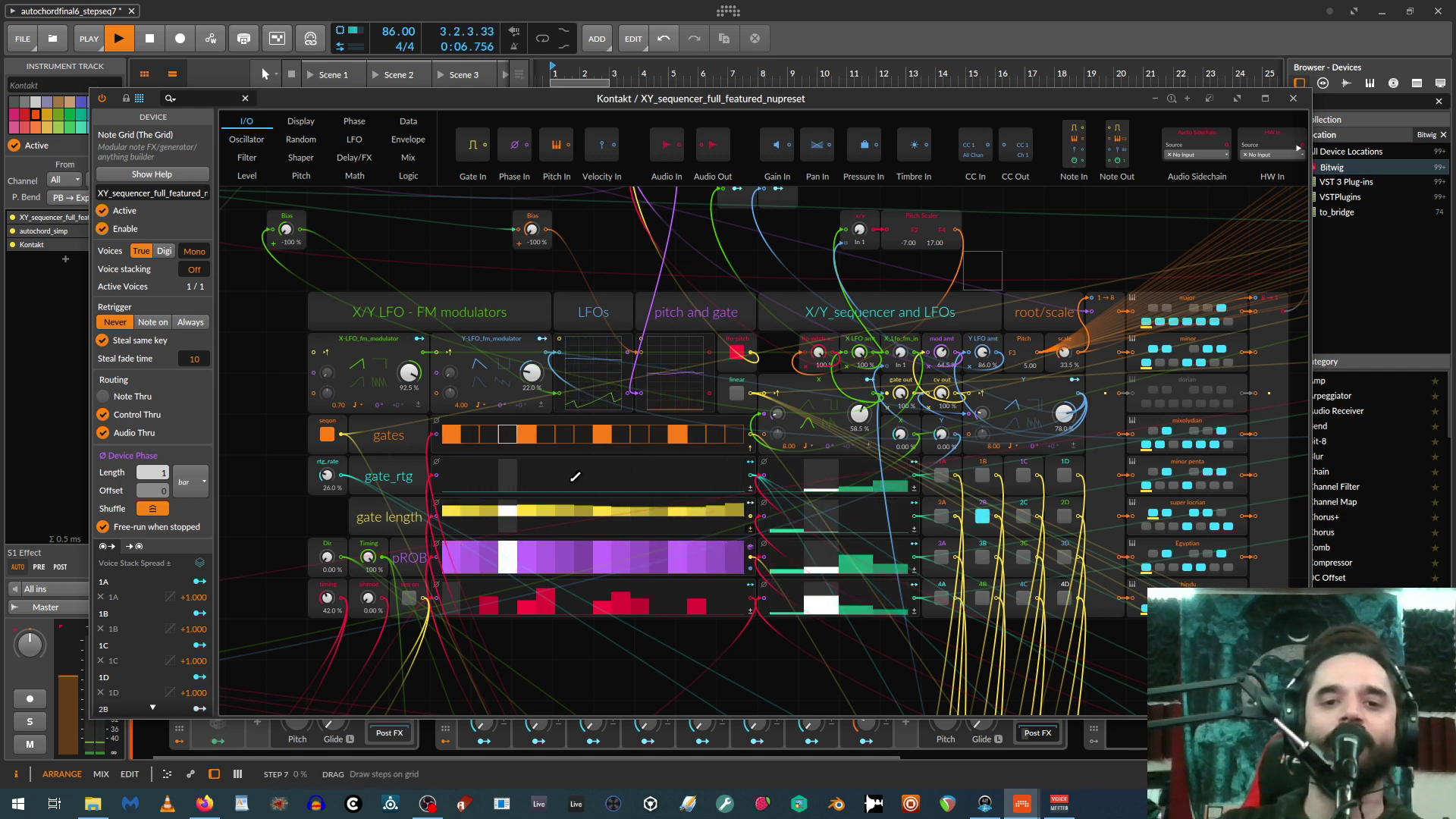
Draw gate_rtg values at steps 4, 7, 8, 10, 12, 15 and 16 while the sequence plays.
{"action": "left_click_drag", "start_coordinate": [571, 482], "coordinate": [585, 480]}
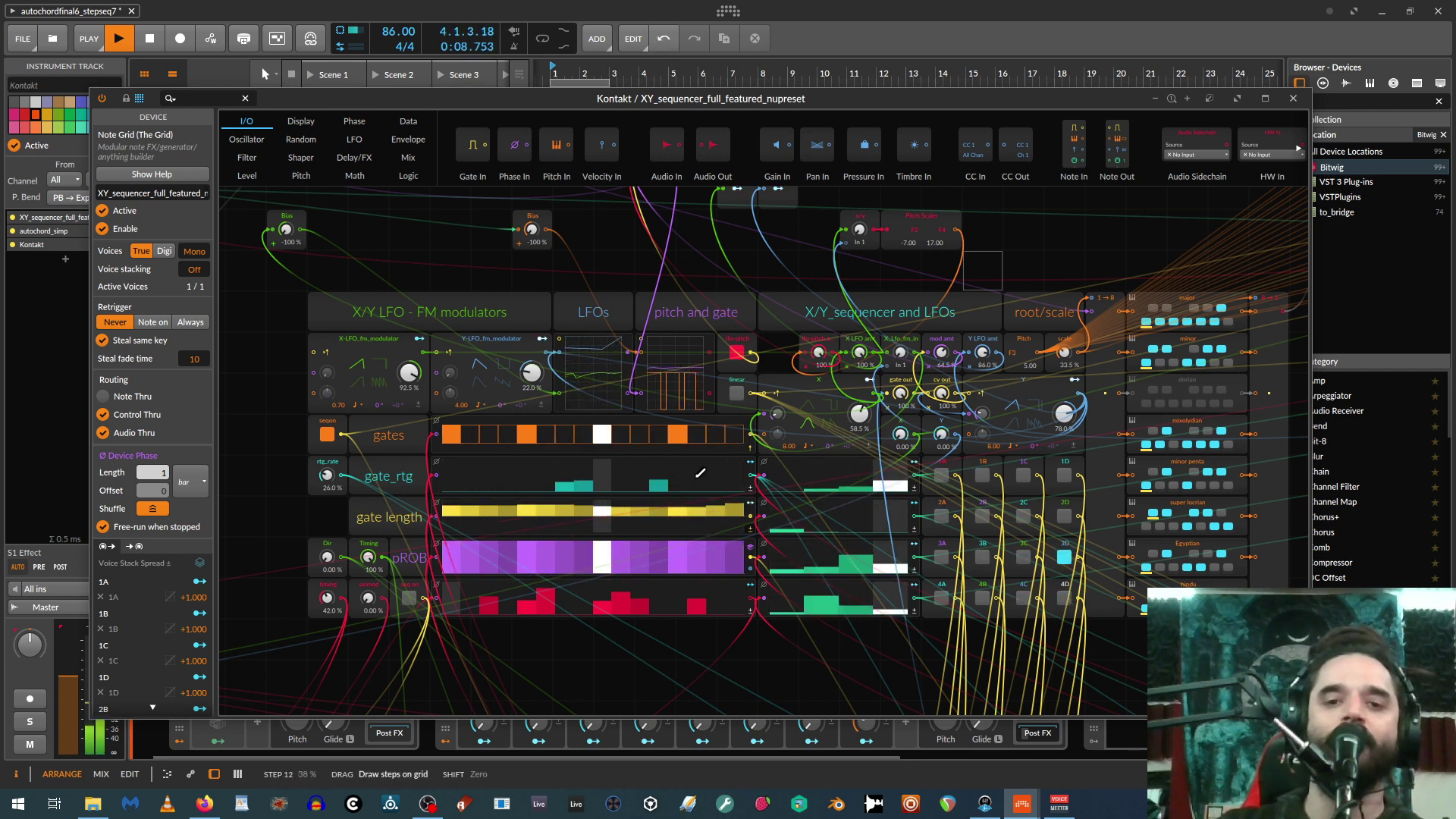
{"action": "left_click_drag", "start_coordinate": [716, 480], "coordinate": [757, 476]}
{"action": "left_click", "coordinate": [508, 478]}
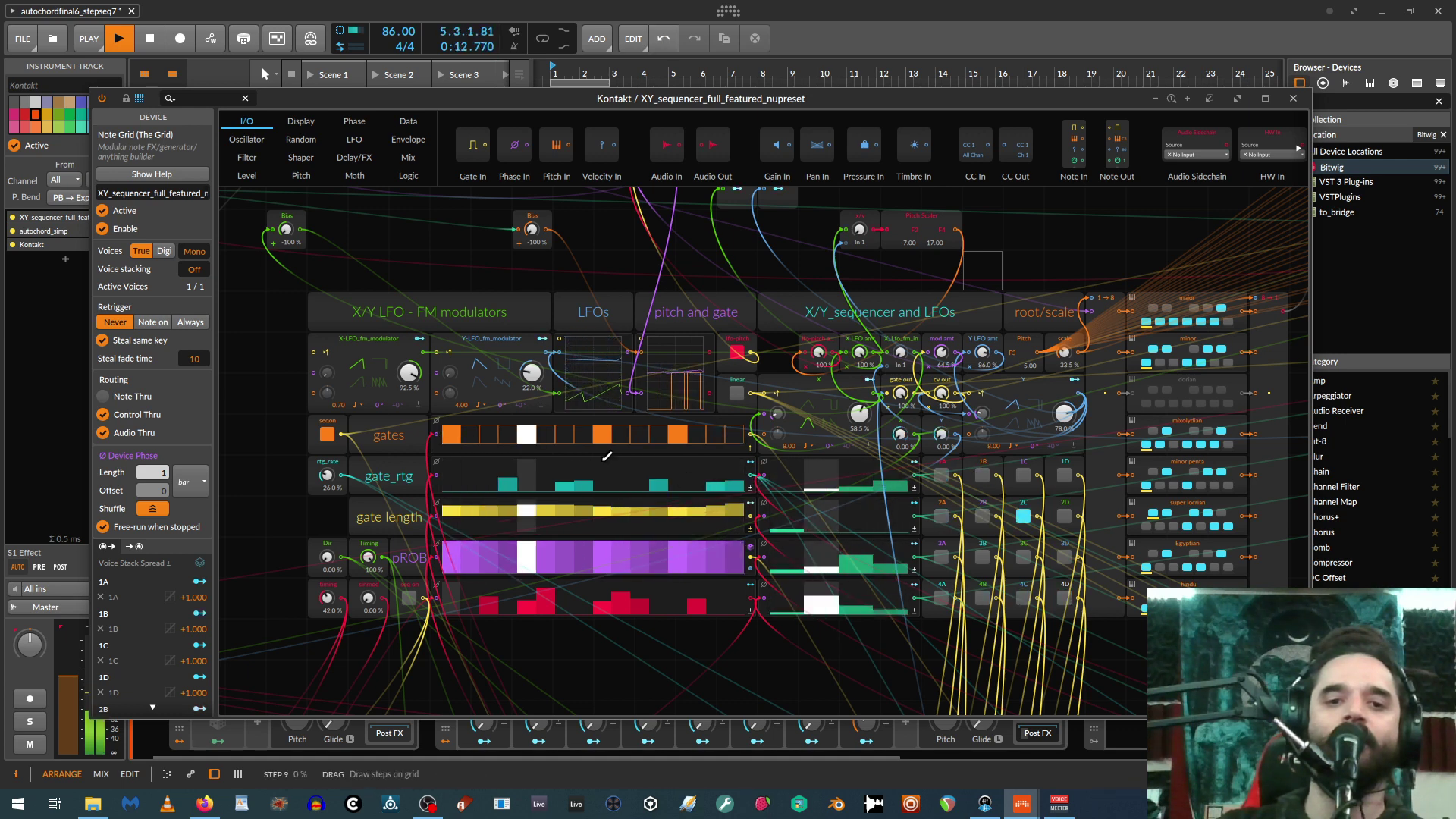
{"action": "left_click", "coordinate": [623, 469]}
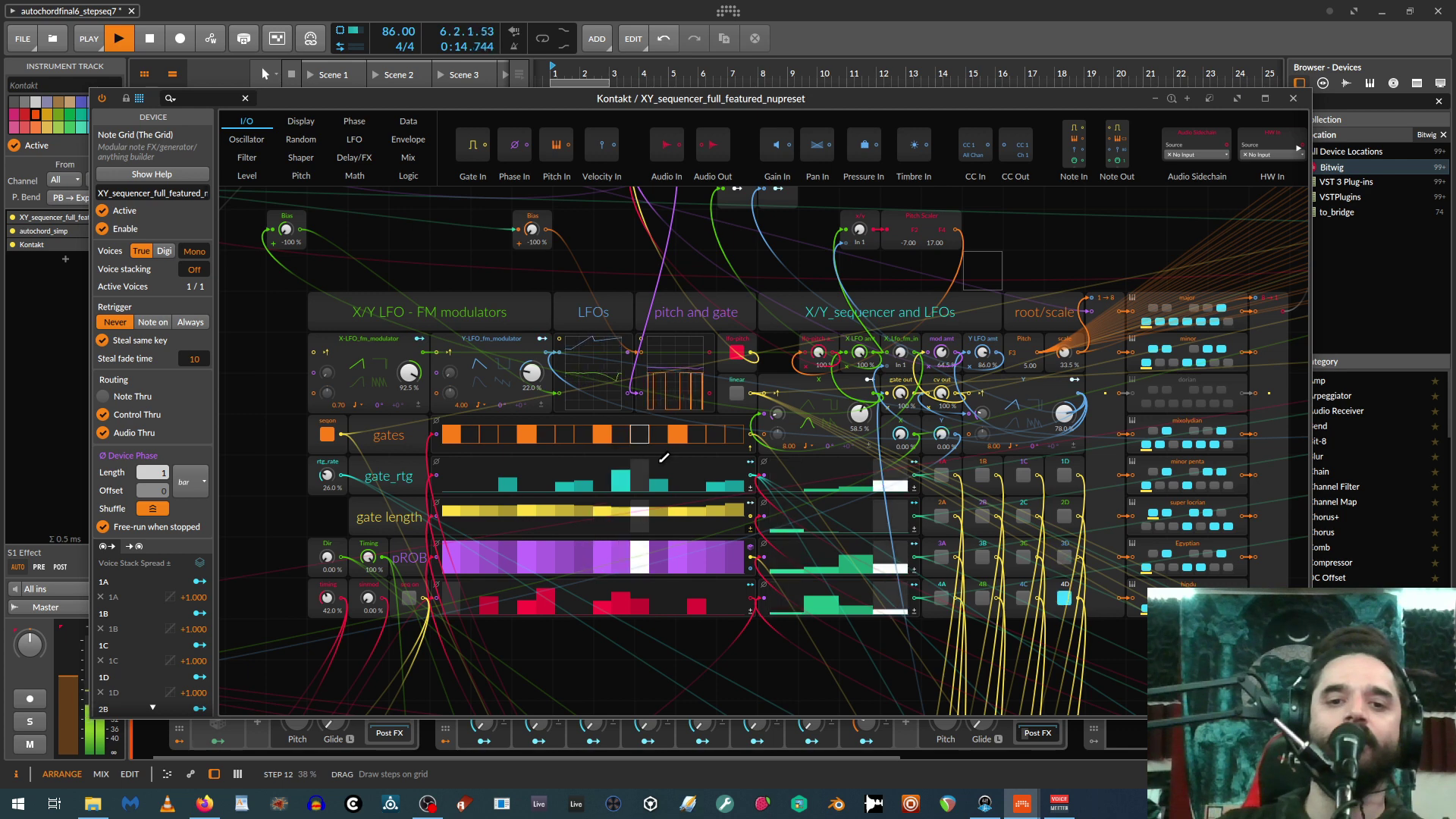
Shorten the gate lengths from step 10 onward, redraw the gate_rtg values from step 11 to 15, and stop playback.
{"action": "left_click_drag", "start_coordinate": [620, 523], "coordinate": [741, 514]}
{"action": "mouse_move", "coordinate": [641, 484]}
{"action": "left_mouse_down"}
{"action": "mouse_move", "coordinate": [733, 484]}
{"action": "mouse_move", "coordinate": [628, 485]}
{"action": "mouse_move", "coordinate": [678, 479]}
{"action": "mouse_move", "coordinate": [643, 477]}
{"action": "mouse_move", "coordinate": [692, 477]}
{"action": "left_mouse_up"}
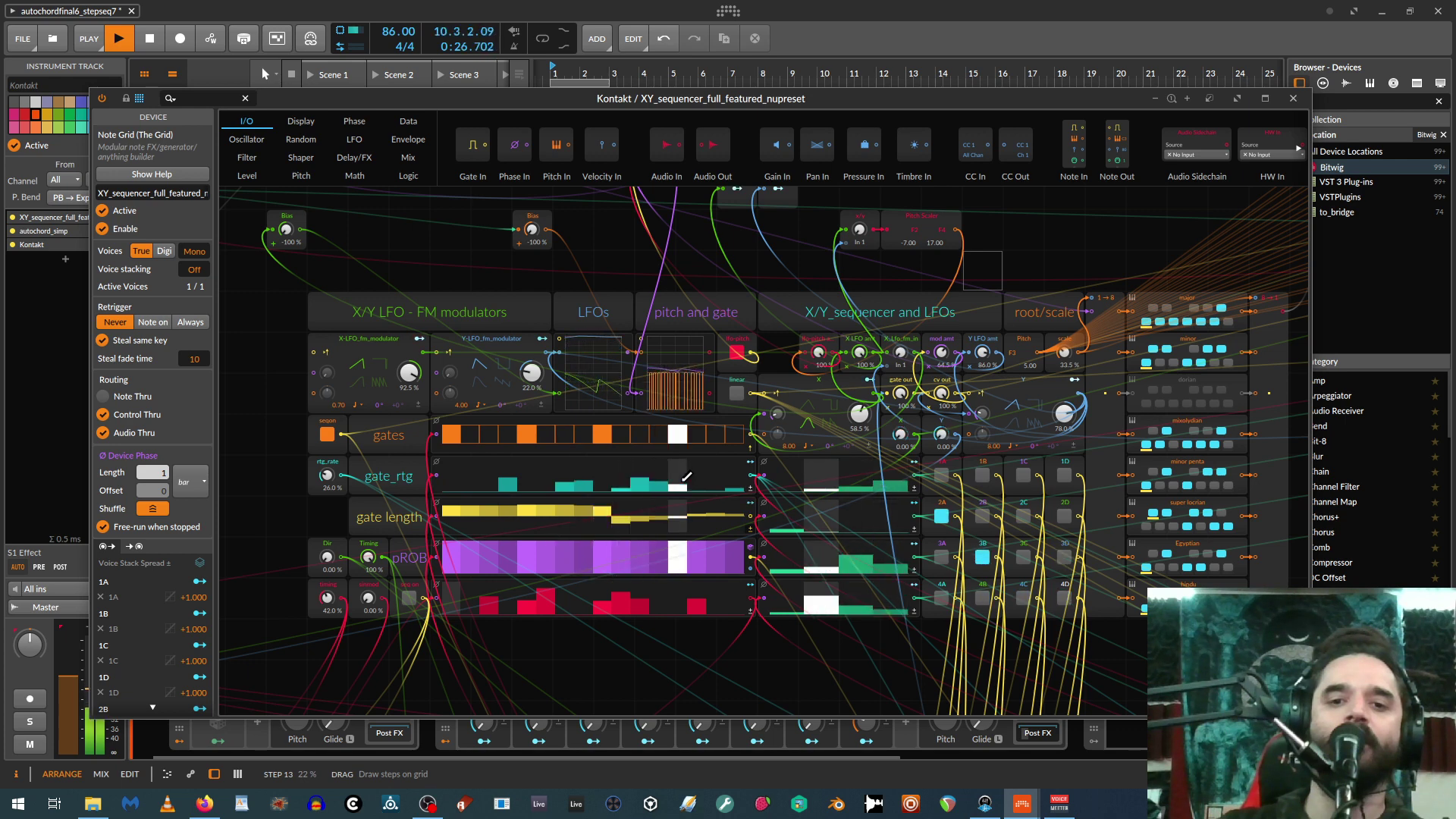
{"action": "left_click_drag", "start_coordinate": [684, 485], "coordinate": [708, 482]}
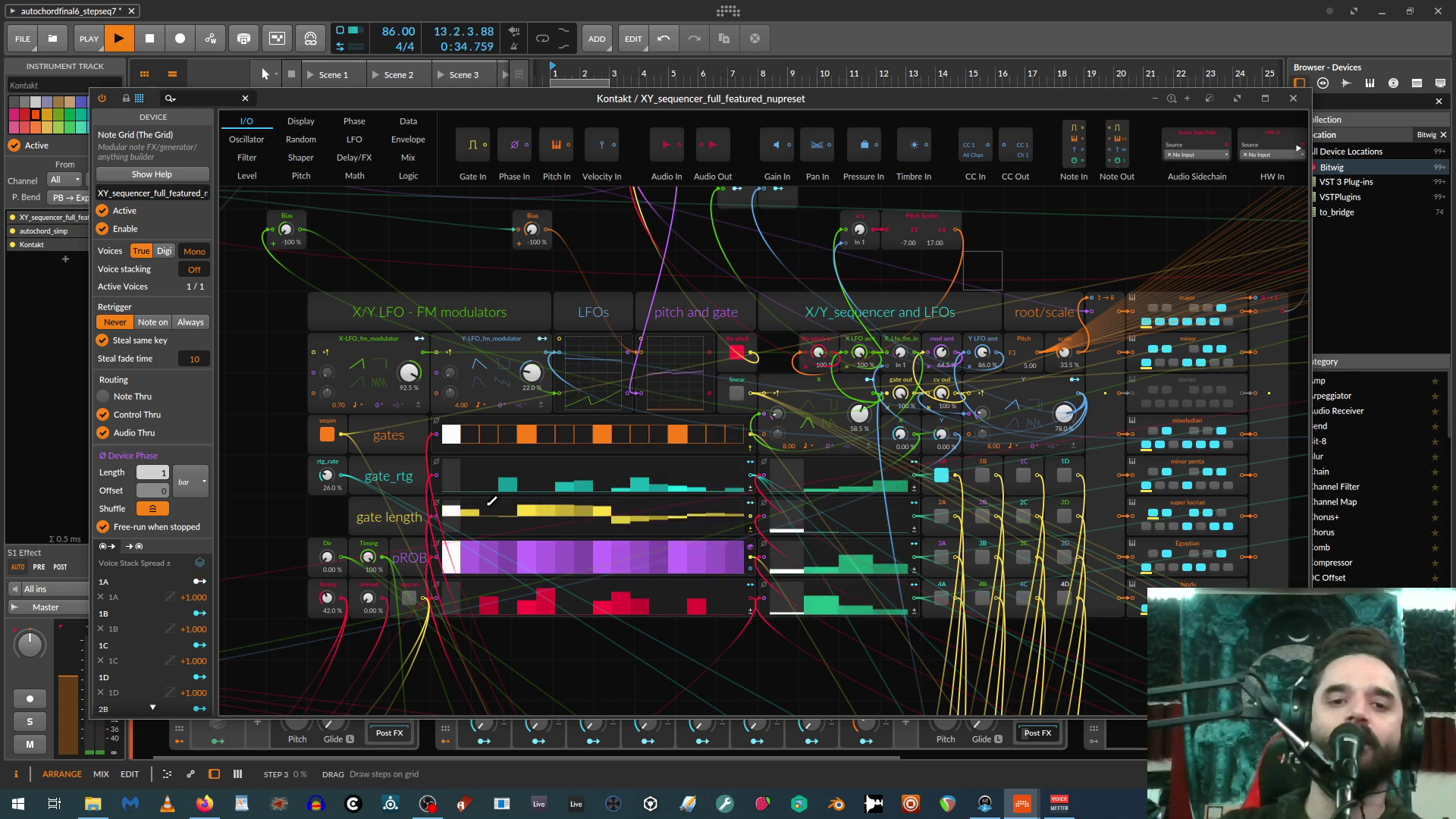
{"action": "key", "text": "space"}
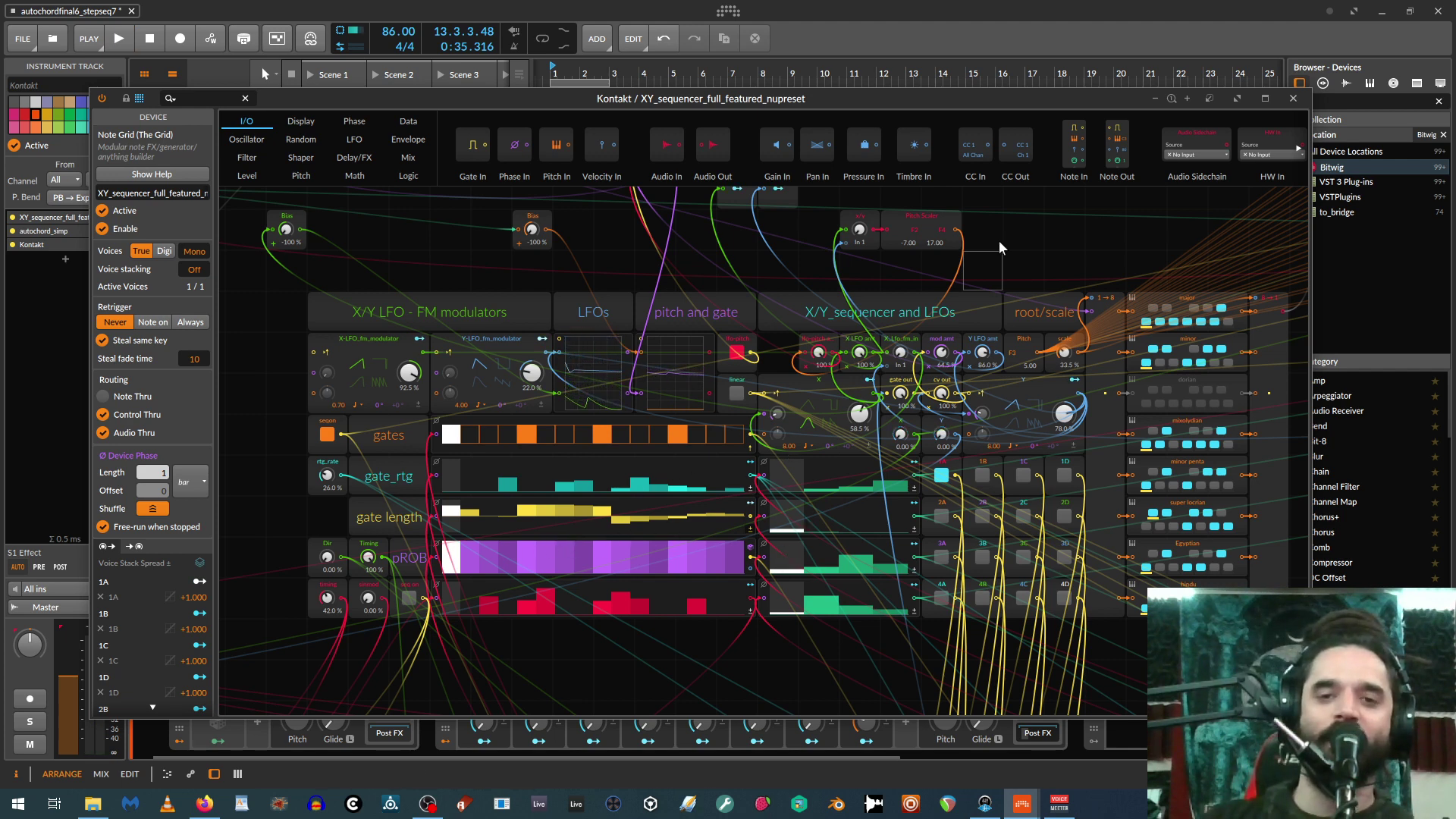
Reopen the XY_sequencer grid and, during playback, adjust the second gate length step and switch on the second gates step.
{"action": "left_click", "coordinate": [1293, 99]}
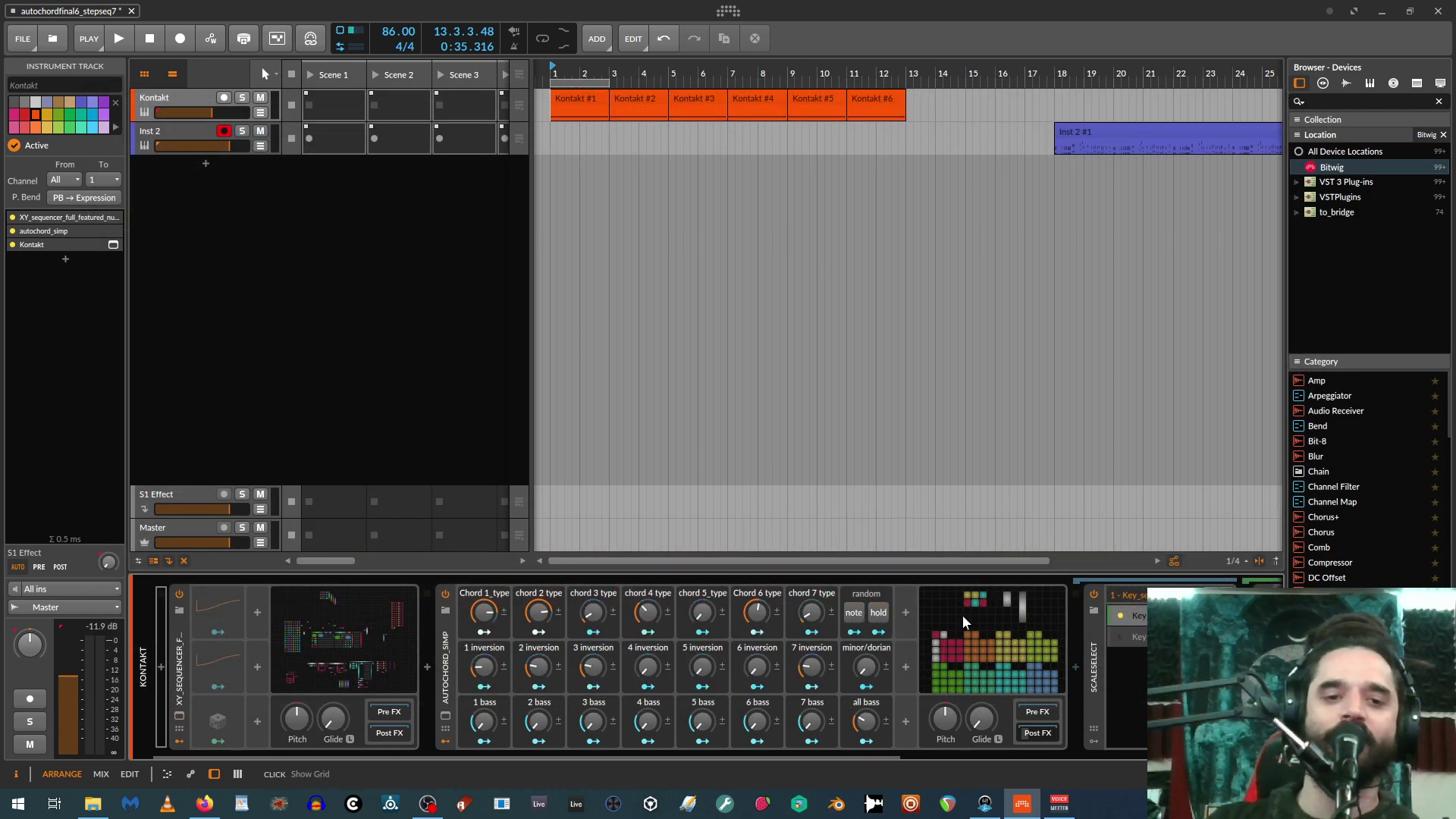
{"action": "left_click", "coordinate": [321, 616]}
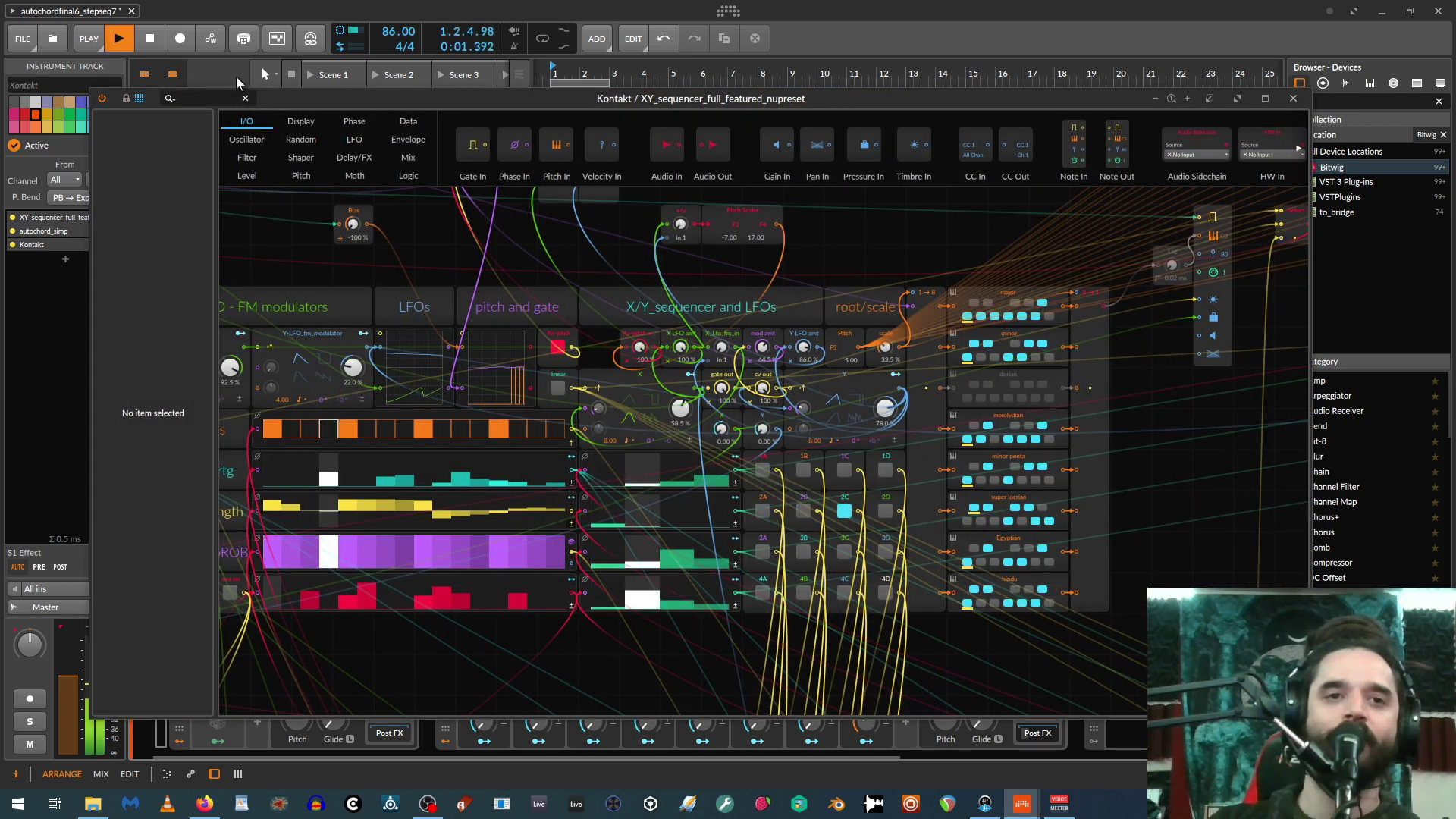
{"action": "left_click_drag", "start_coordinate": [421, 252], "coordinate": [672, 213]}
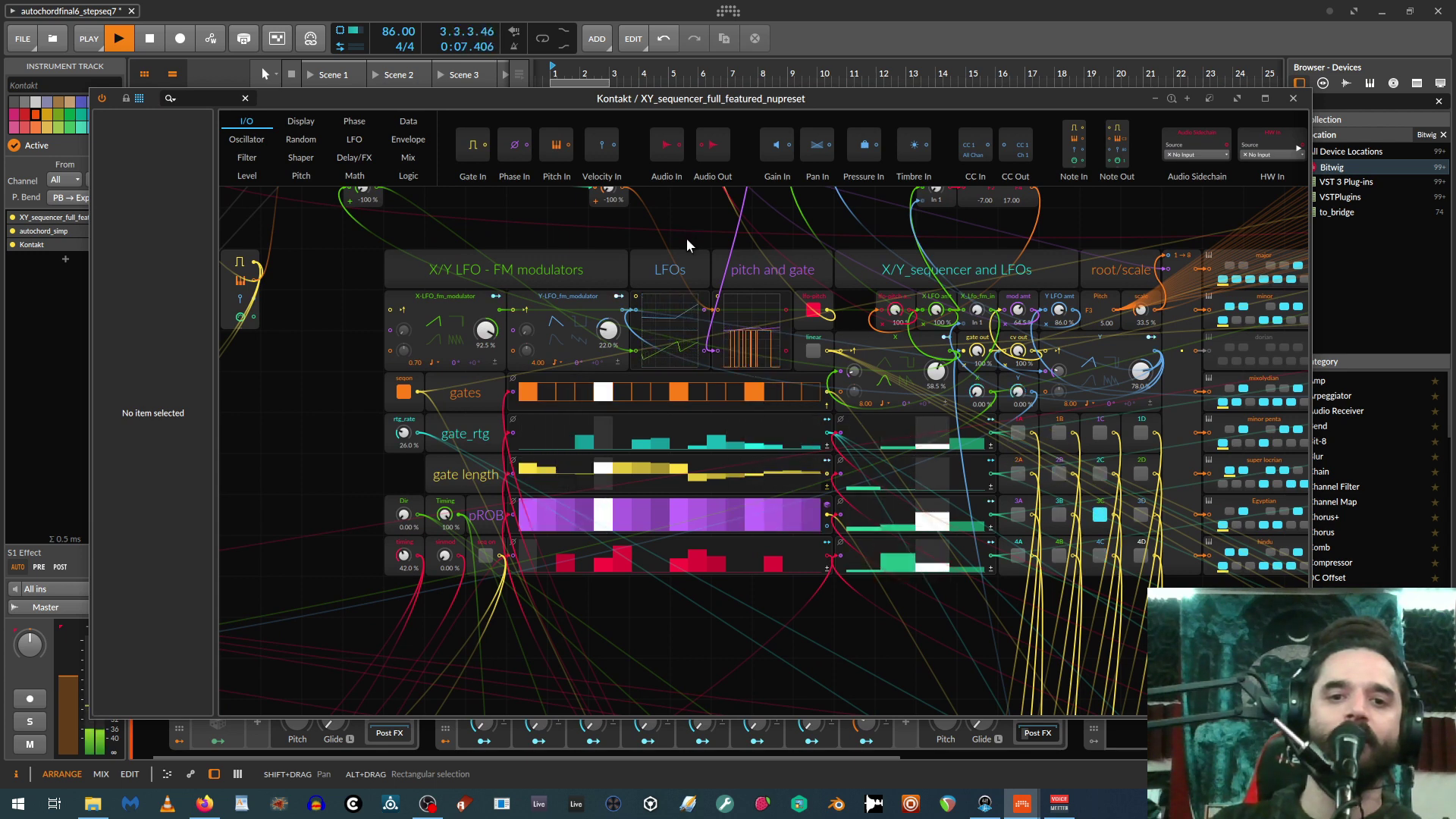
{"action": "mouse_move", "coordinate": [538, 468]}
{"action": "left_mouse_down"}
{"action": "mouse_move", "coordinate": [543, 385]}
{"action": "mouse_move", "coordinate": [549, 465]}
{"action": "left_mouse_up"}
{"action": "left_click", "coordinate": [547, 388]}
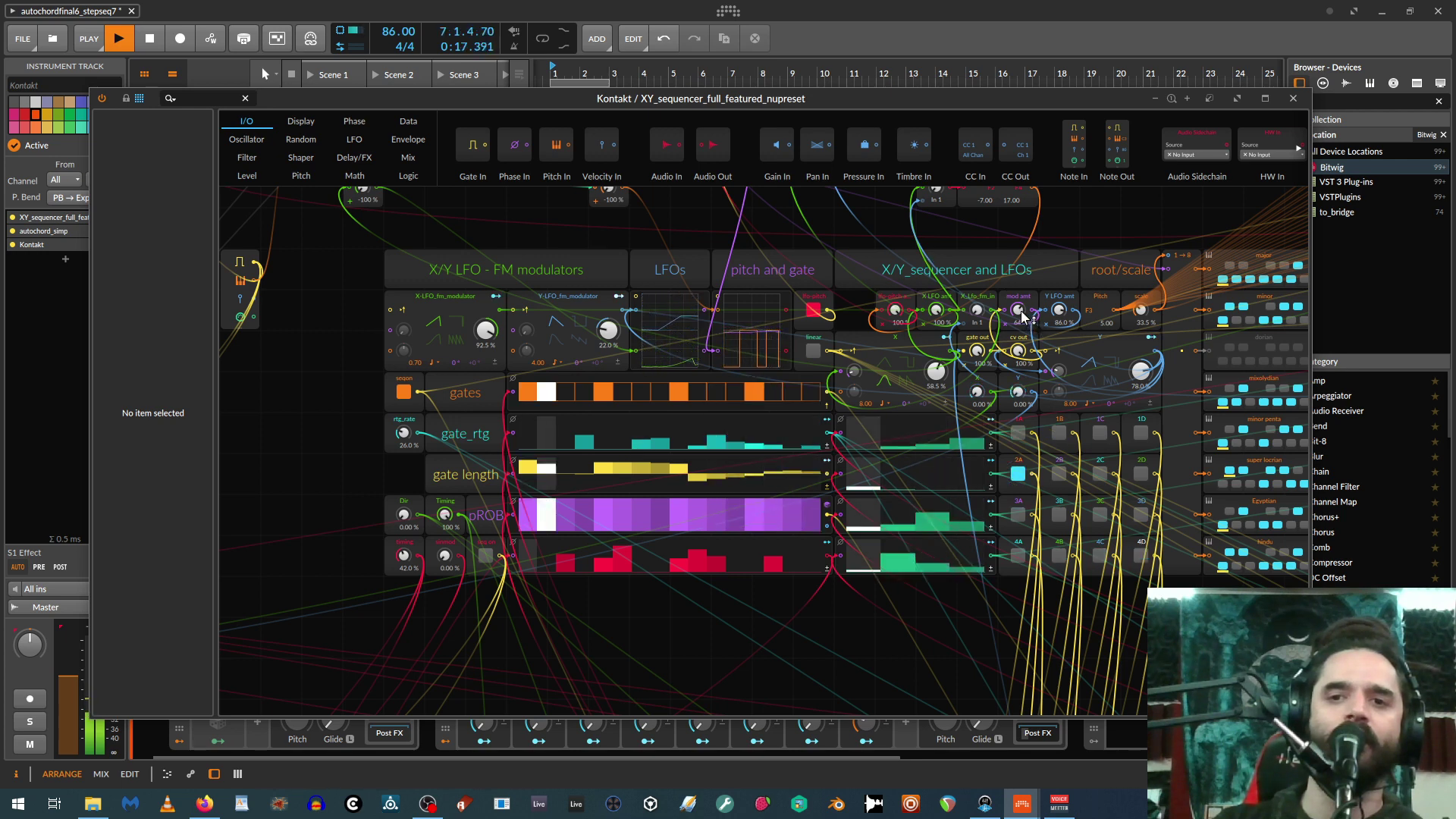
Switch off the LFO-Pitch button and set the mod amt knob to 48% while playing the sequence.
{"action": "left_click", "coordinate": [814, 312]}
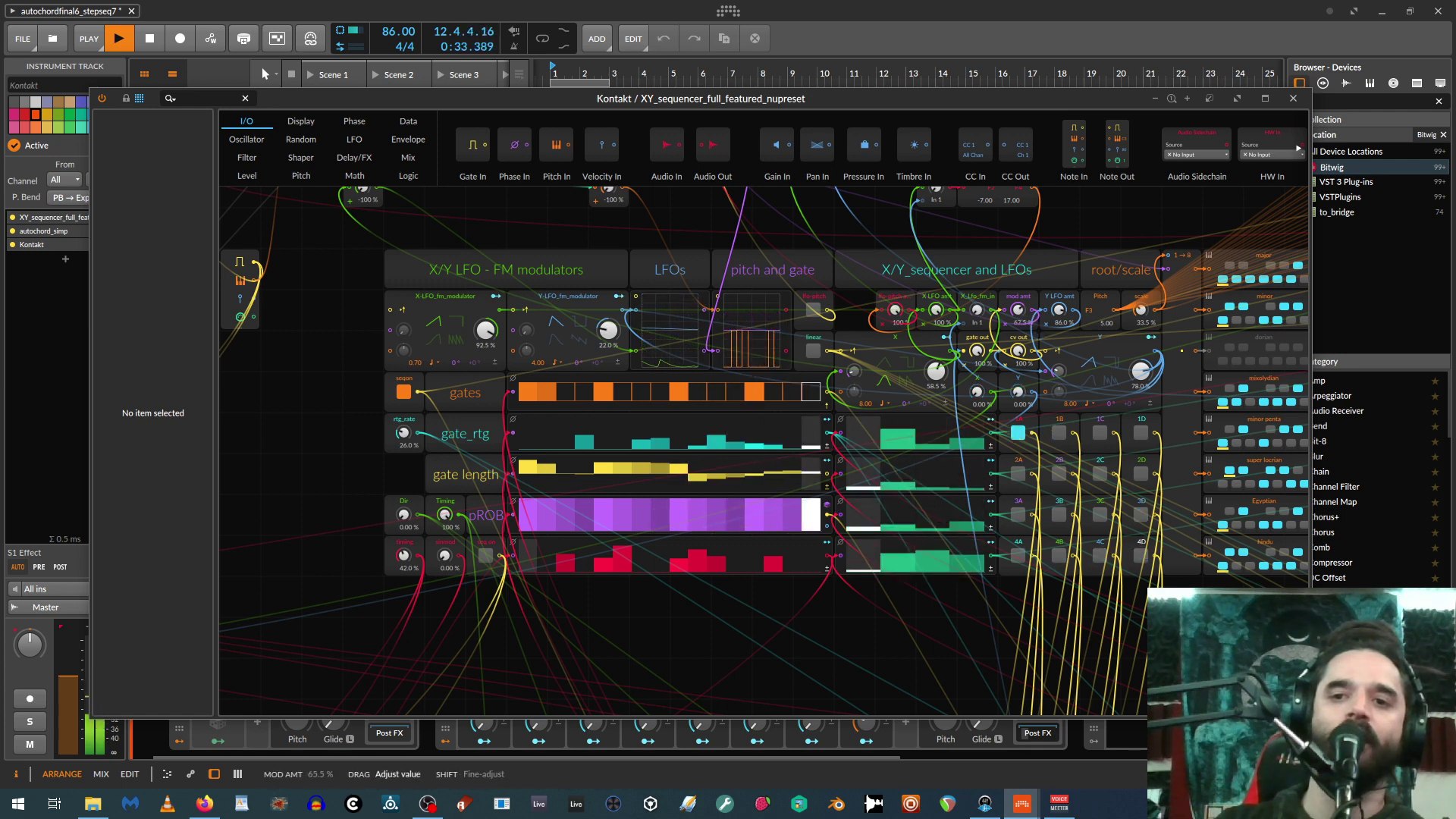
{"action": "left_click_drag", "start_coordinate": [1018, 311], "coordinate": [1022, 317]}
{"action": "key", "text": "space"}
{"action": "key", "text": "space"}
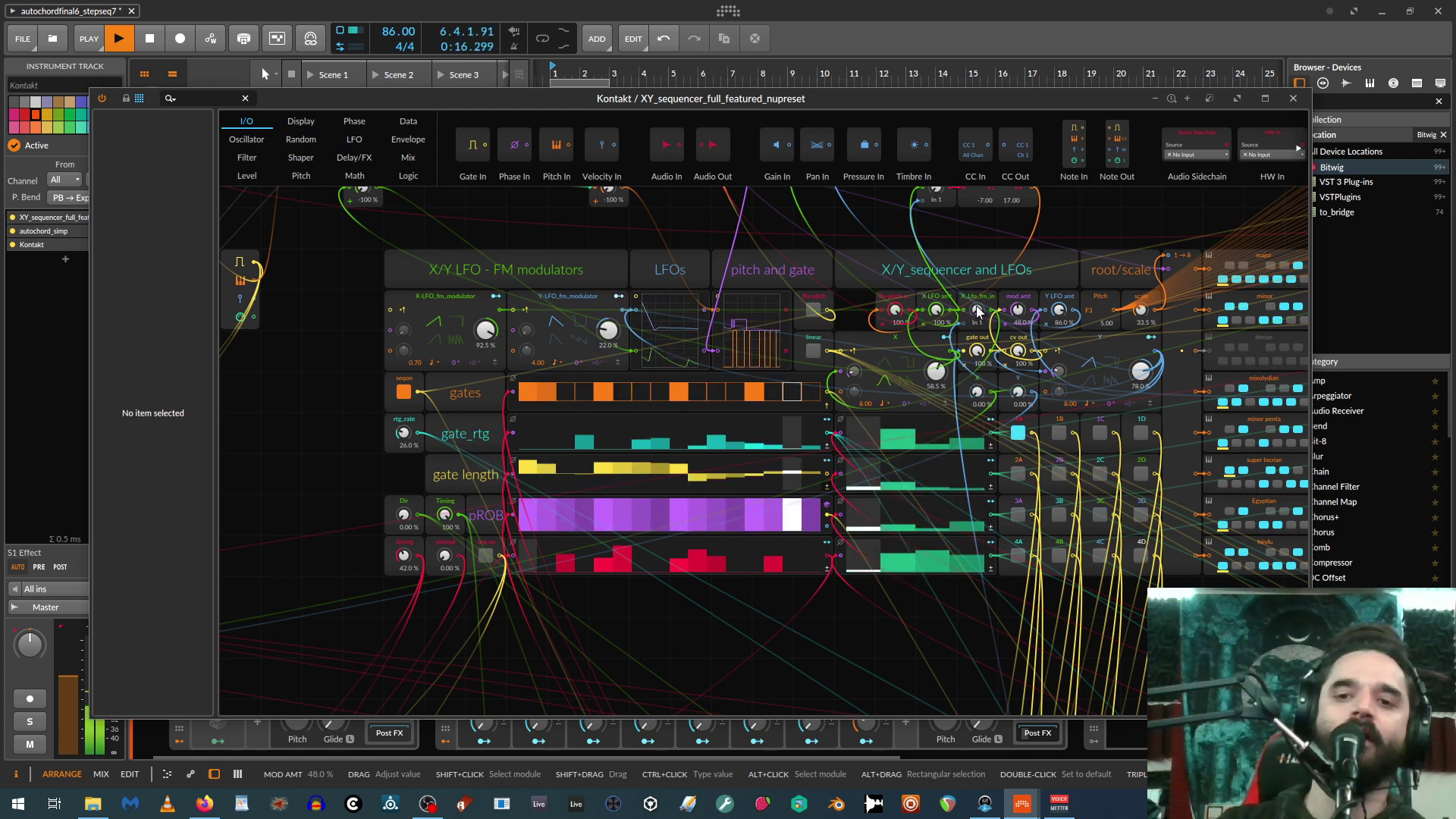
Stop playback and shorten the XY_sequencer grid window so the autochord_simp device controls are uncovered below it.
{"action": "key", "text": "space"}
{"action": "left_click_drag", "start_coordinate": [707, 99], "coordinate": [694, 0]}
{"action": "left_click", "coordinate": [1409, 11]}
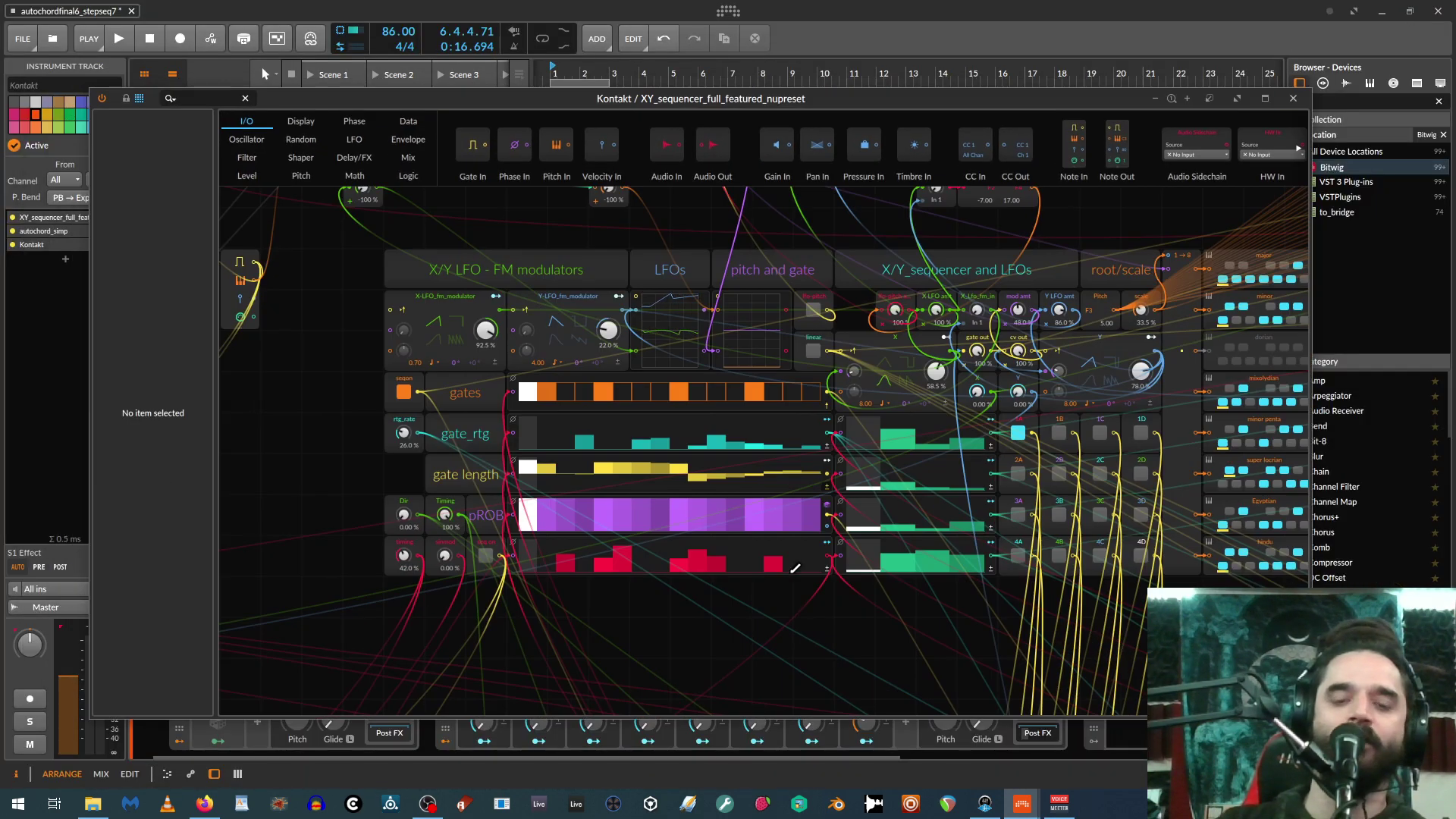
{"action": "left_click_drag", "start_coordinate": [753, 718], "coordinate": [753, 713]}
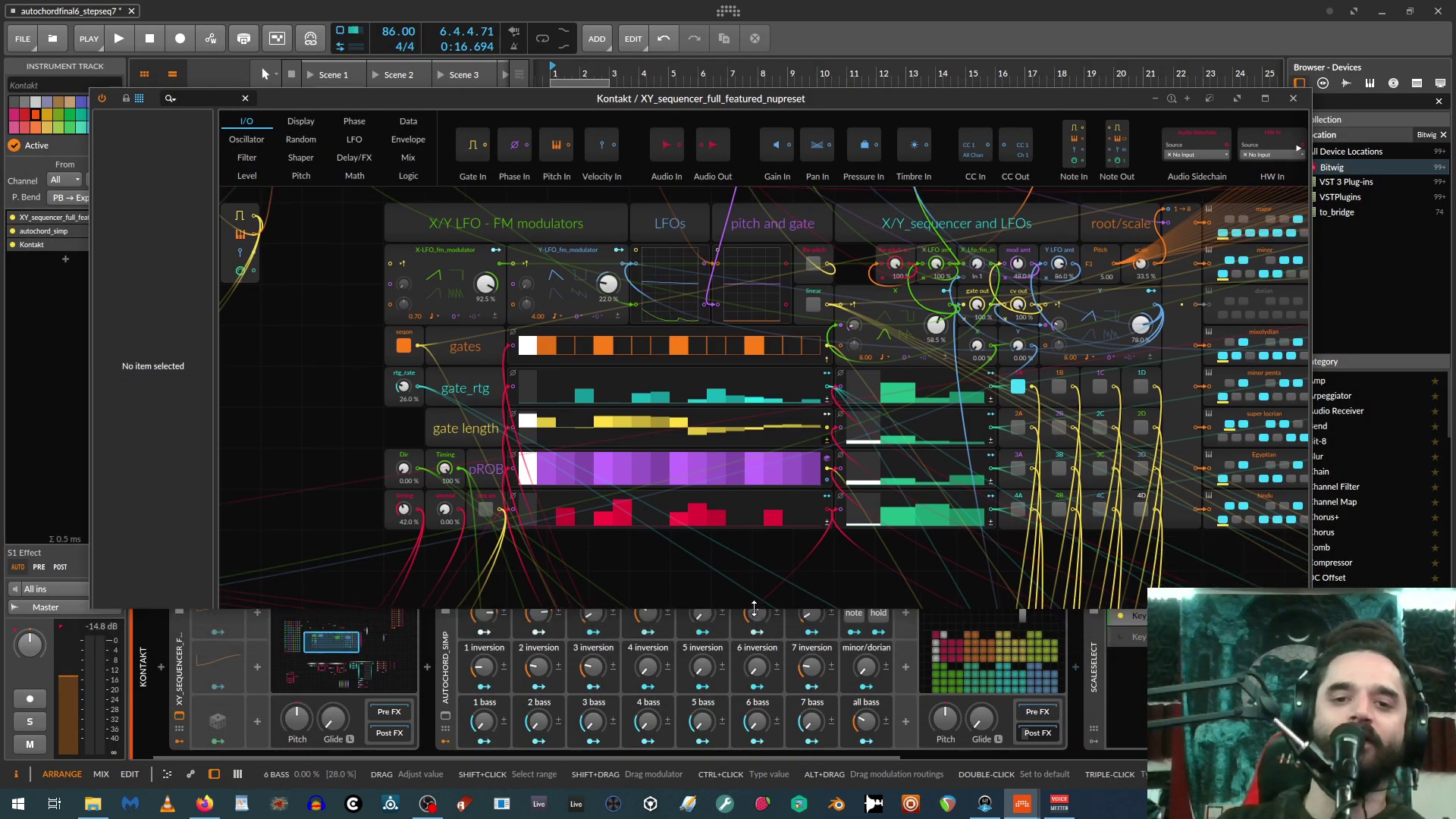
{"action": "left_click_drag", "start_coordinate": [754, 607], "coordinate": [750, 570]}
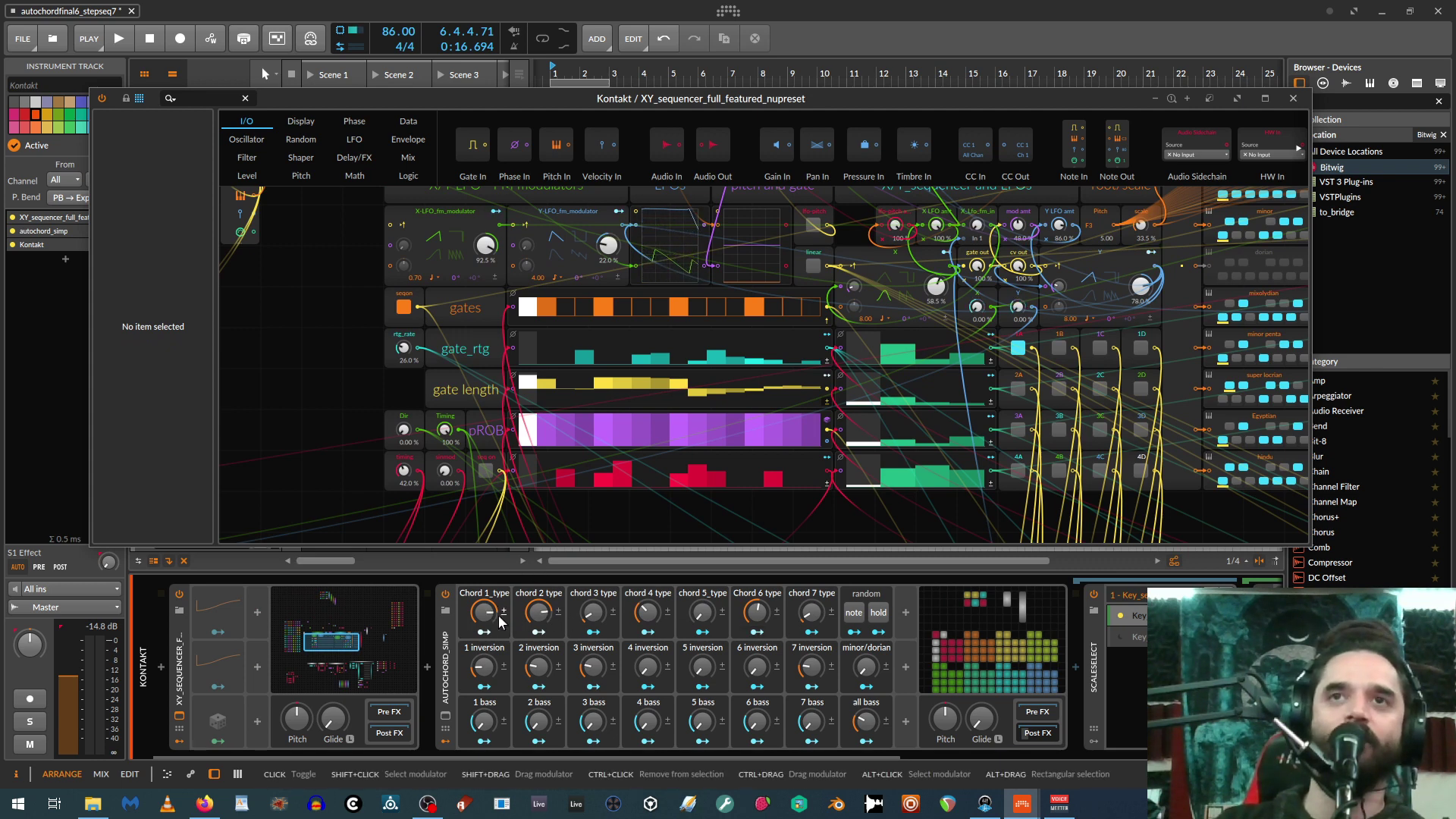
Play the sequence while adjusting the mod amt knob, and close the XY_sequencer grid window.
{"action": "key", "text": "space"}
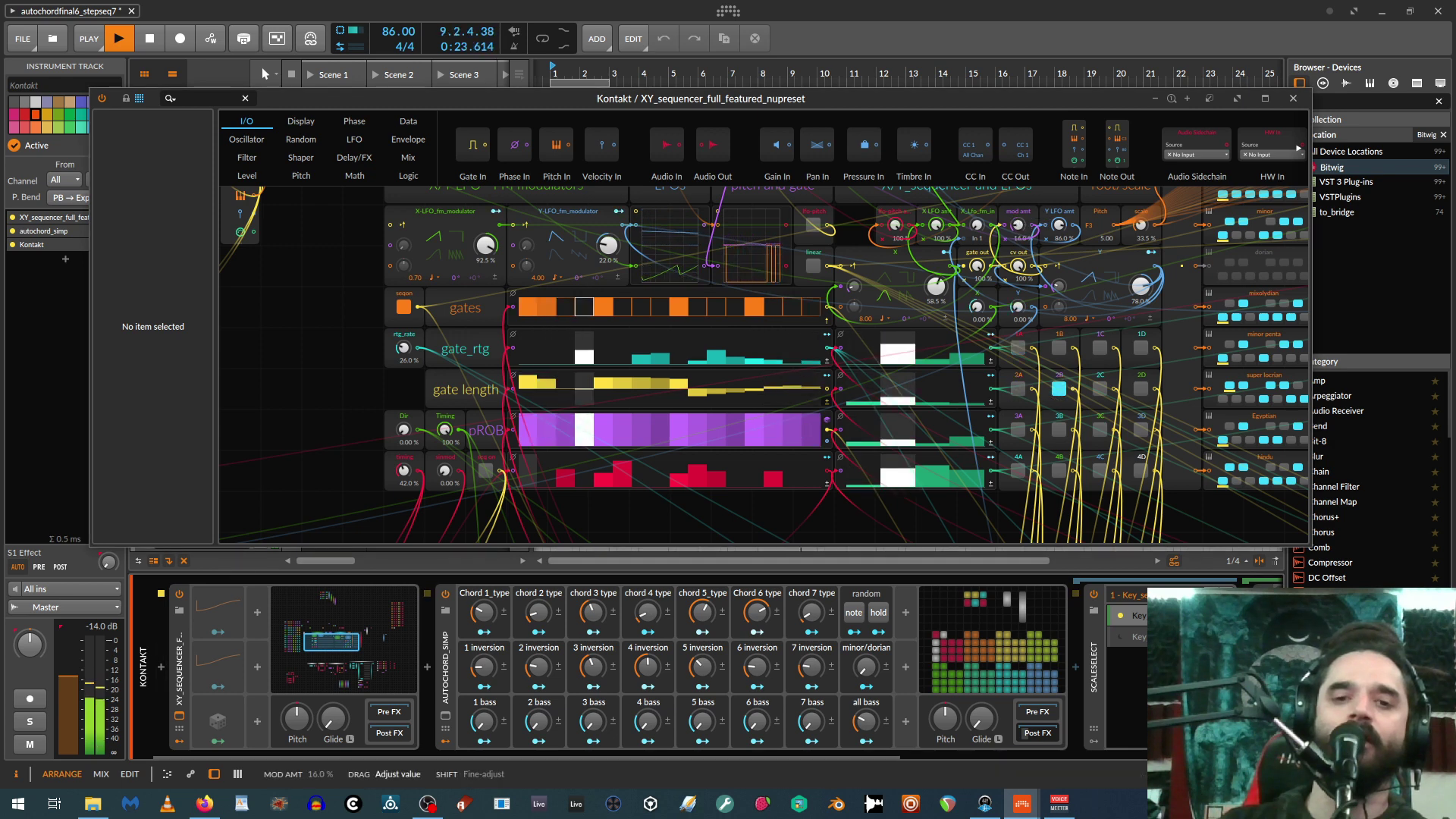
{"action": "left_click_drag", "start_coordinate": [1018, 223], "coordinate": [1019, 228]}
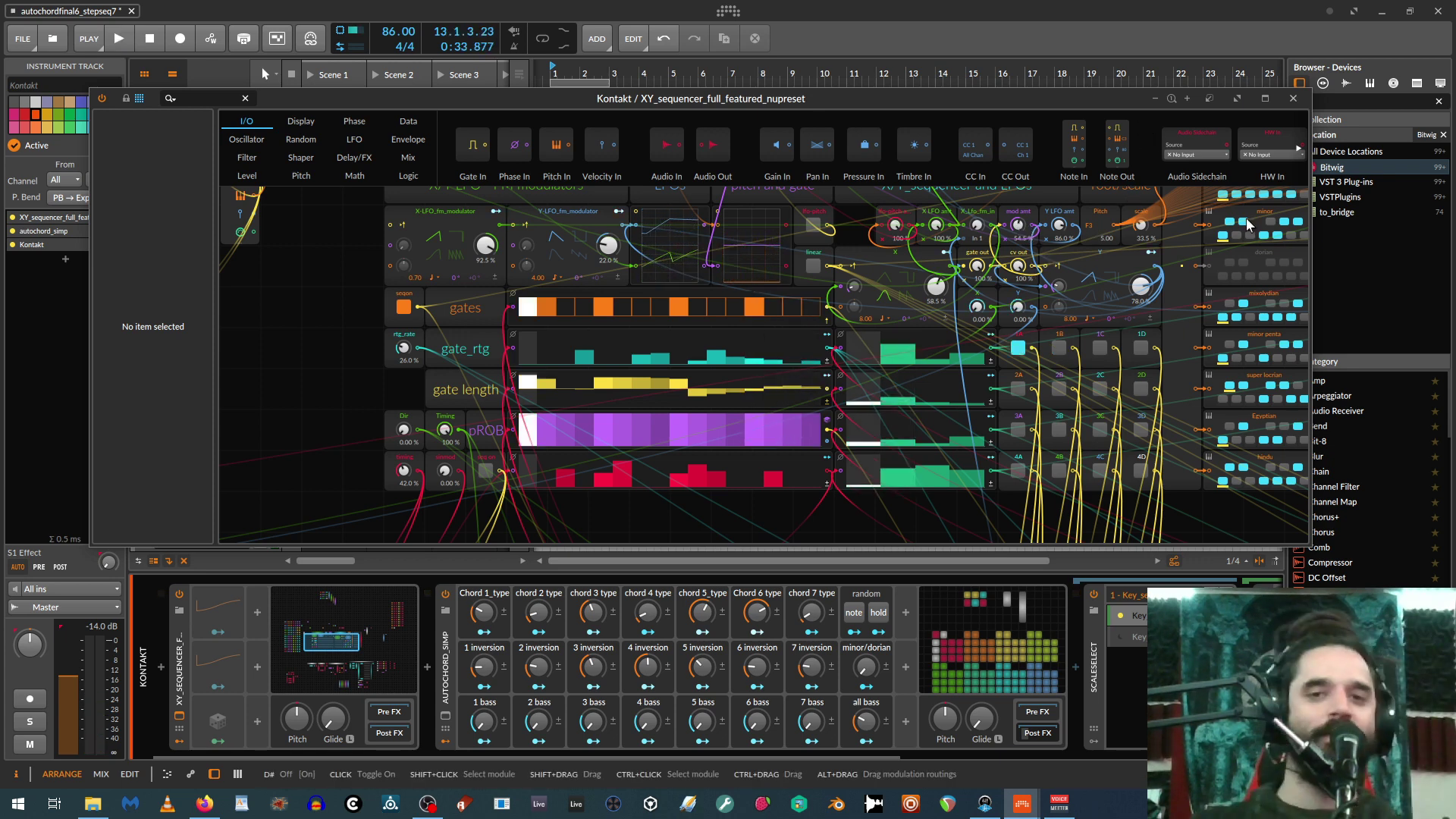
{"action": "left_click", "coordinate": [1294, 98]}
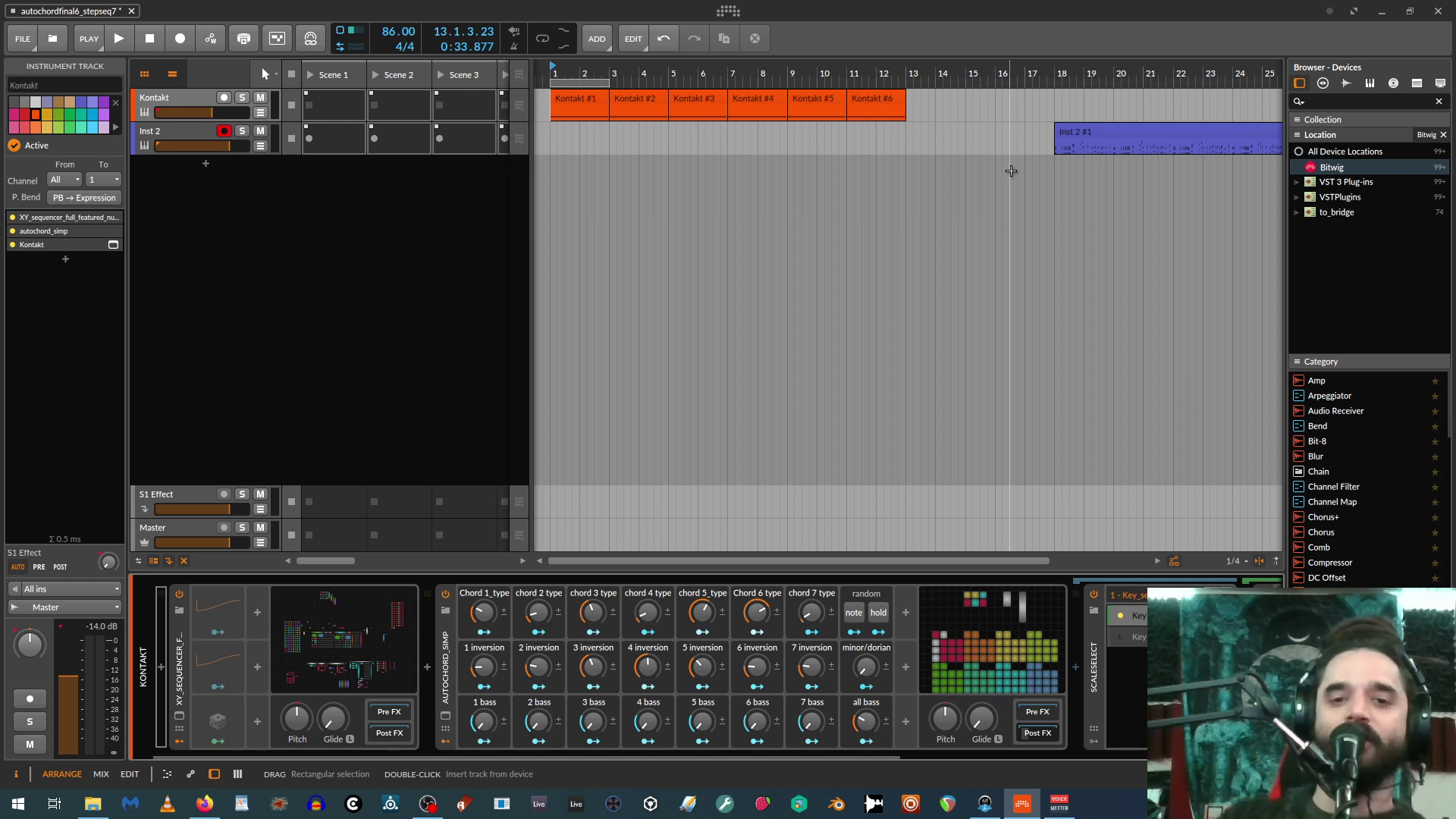
Open the autochord_simp grid, look through its inversion sections 1 to 8, and close it.
{"action": "double_click", "coordinate": [977, 616]}
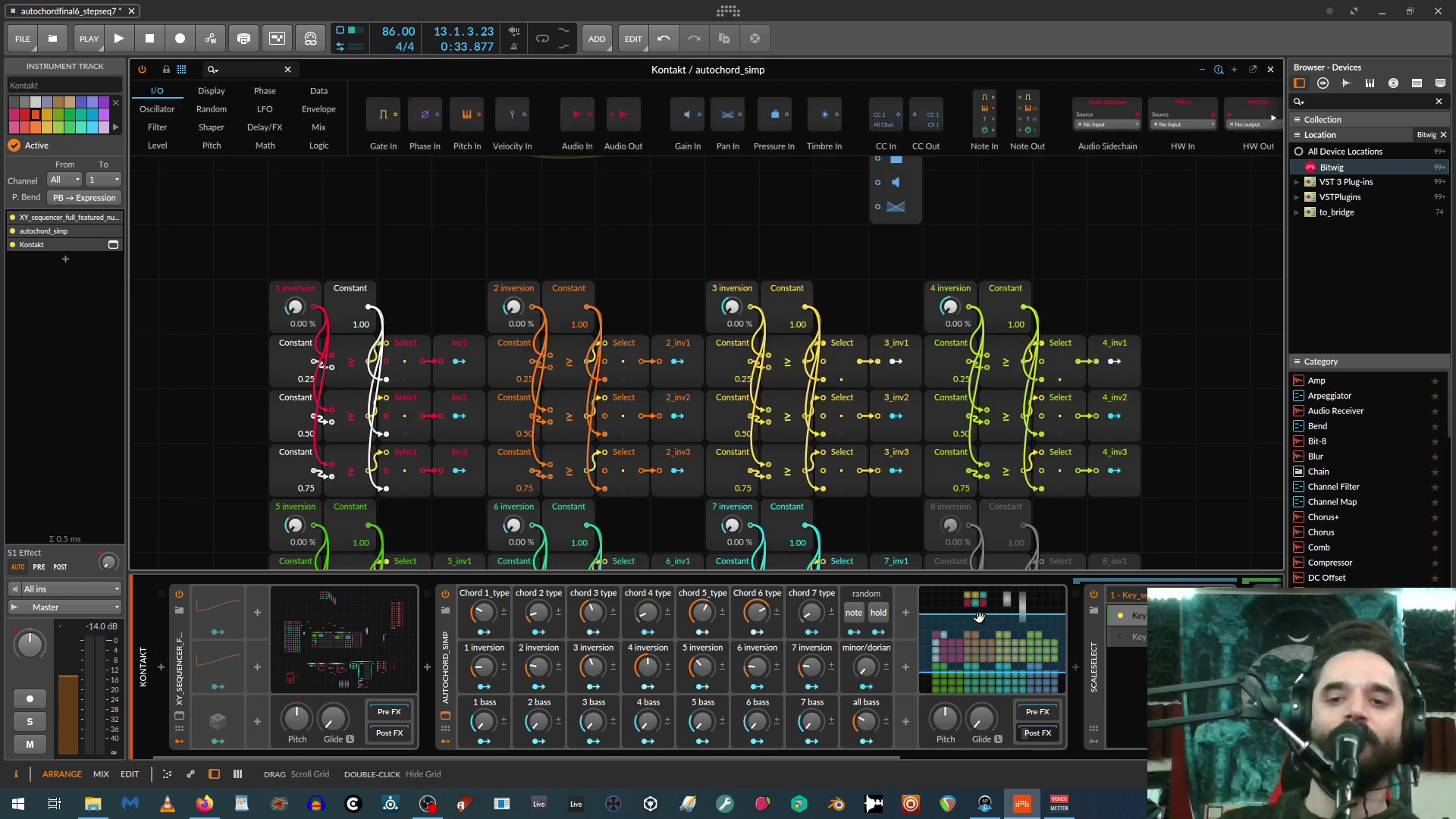
{"action": "scroll", "coordinate": [815, 497], "scroll_direction": "down", "scroll_amount": 3}
{"action": "scroll", "coordinate": [823, 495], "scroll_direction": "down", "scroll_amount": 2}
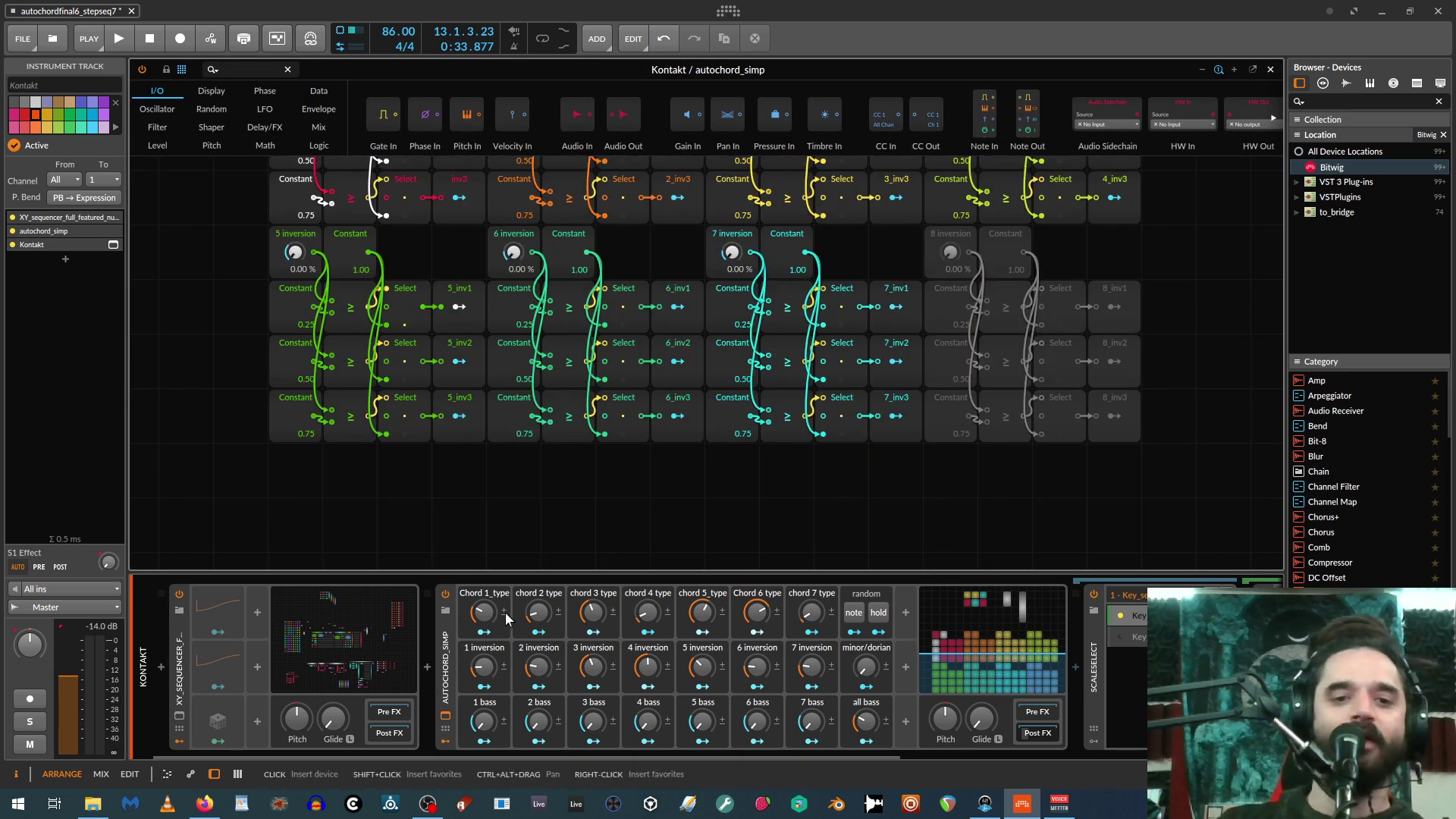
{"action": "left_click", "coordinate": [1270, 69]}
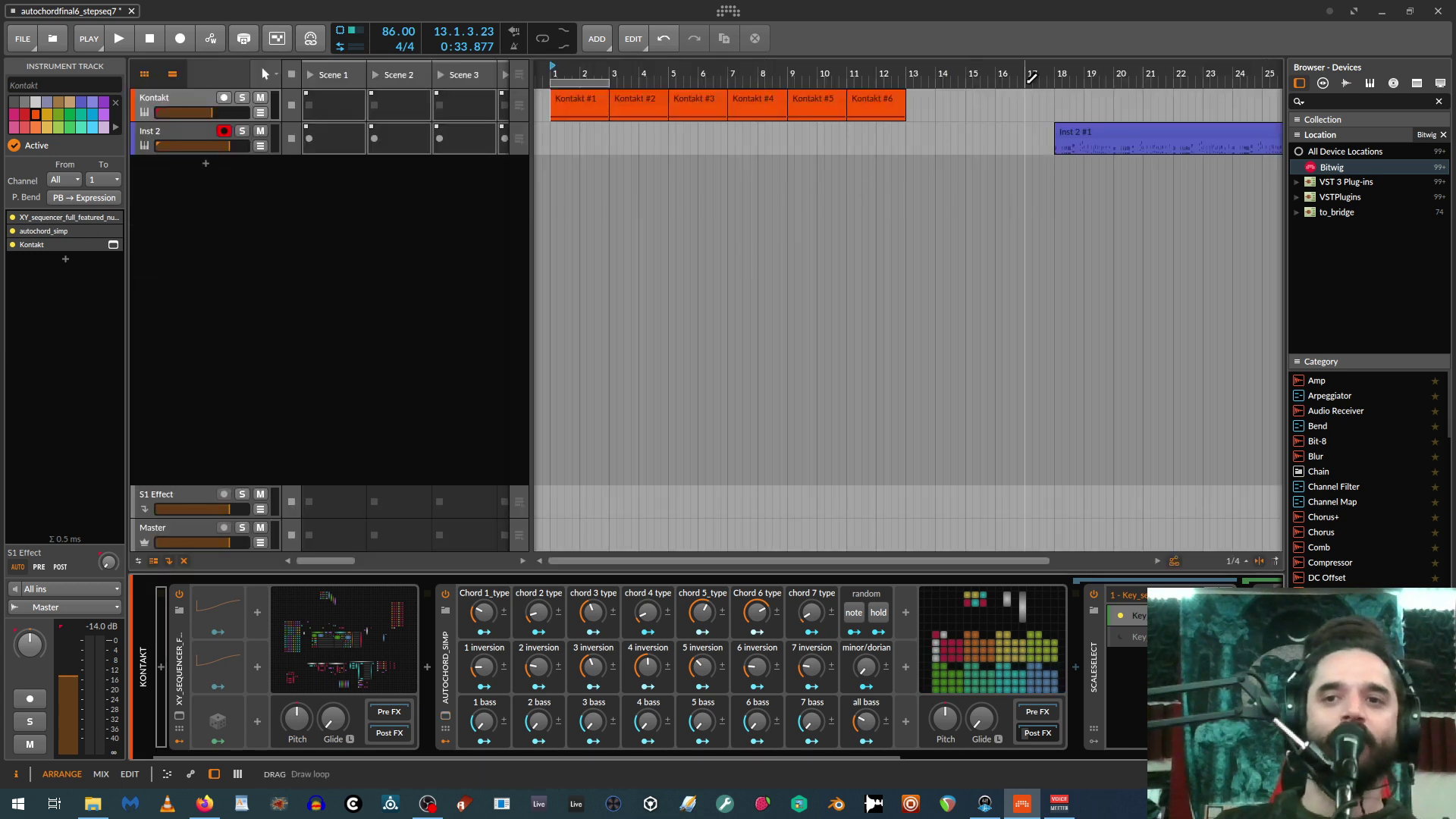
Open the Inst 2 clip in the note editor and examine its recorded chords and bass notes at different zoom levels.
{"action": "left_click", "coordinate": [1103, 138]}
{"action": "double_click", "coordinate": [1103, 137]}
{"action": "scroll", "coordinate": [586, 536], "scroll_direction": "down", "scroll_amount": 6}
{"action": "scroll", "coordinate": [599, 533], "scroll_direction": "up", "scroll_amount": 4}
{"action": "scroll", "coordinate": [607, 529], "scroll_direction": "down", "scroll_amount": 2}
{"action": "scroll", "coordinate": [607, 529], "scroll_direction": "down", "scroll_amount": 2}
{"action": "scroll", "coordinate": [611, 527], "scroll_direction": "up", "scroll_amount": 5}
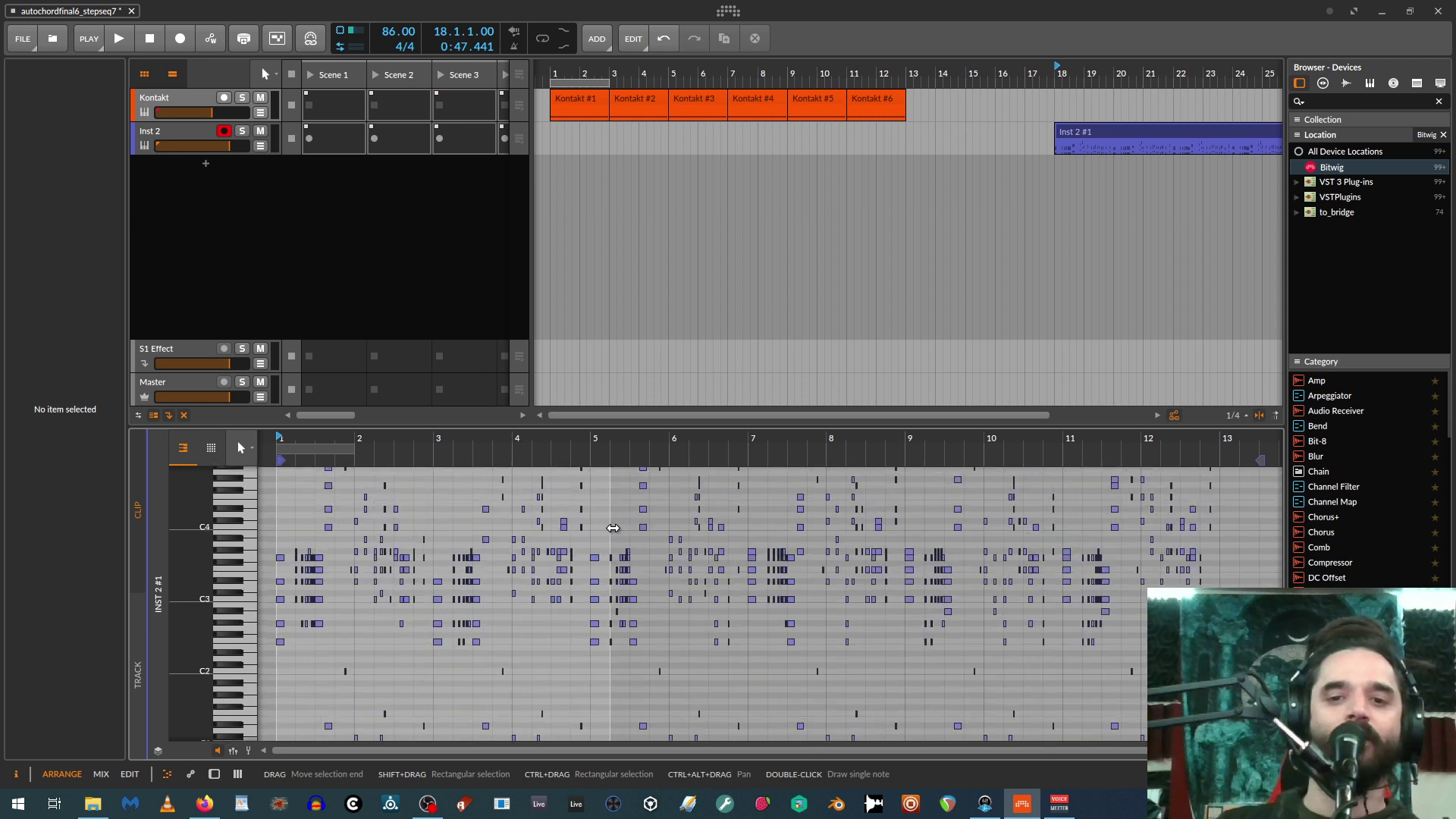
{"action": "left_click_drag", "start_coordinate": [695, 464], "coordinate": [685, 547]}
{"action": "scroll", "coordinate": [684, 547], "scroll_direction": "down", "scroll_amount": 4}
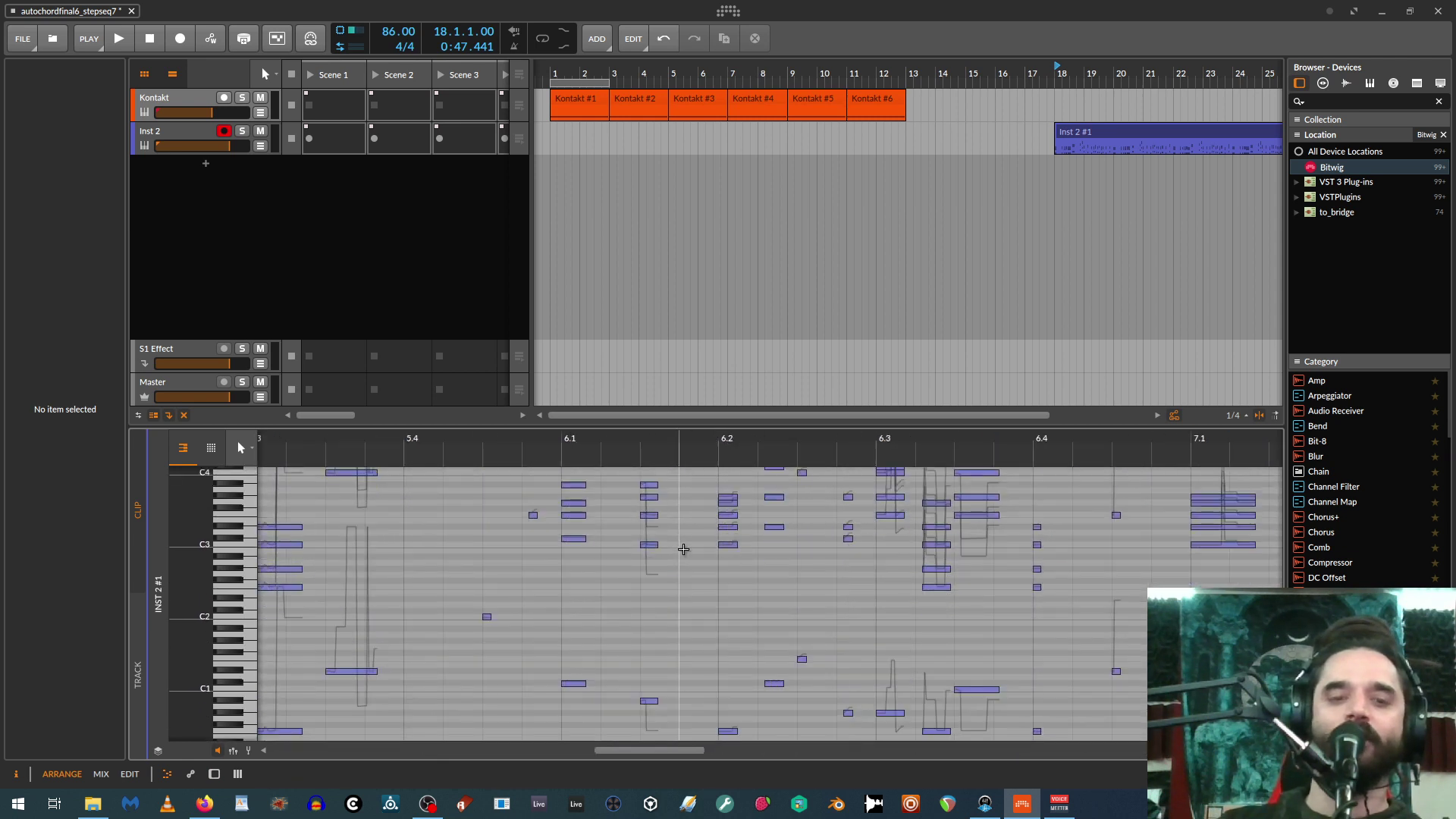
{"action": "scroll", "coordinate": [684, 547], "scroll_direction": "down", "scroll_amount": 4}
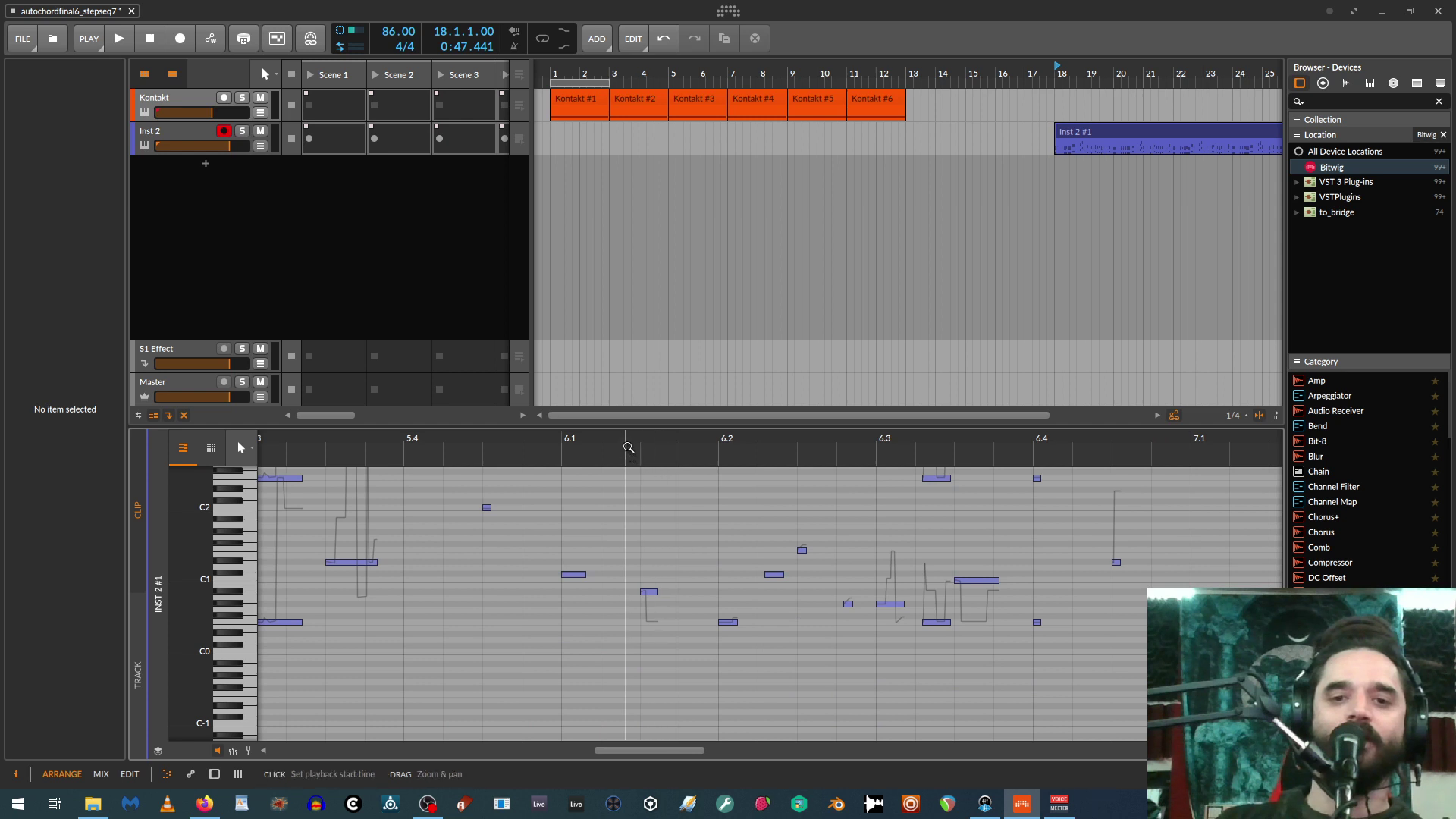
{"action": "scroll", "coordinate": [645, 531], "scroll_direction": "down", "scroll_amount": 6}
{"action": "scroll", "coordinate": [643, 522], "scroll_direction": "up", "scroll_amount": 5}
{"action": "scroll", "coordinate": [530, 500], "scroll_direction": "down", "scroll_amount": 5}
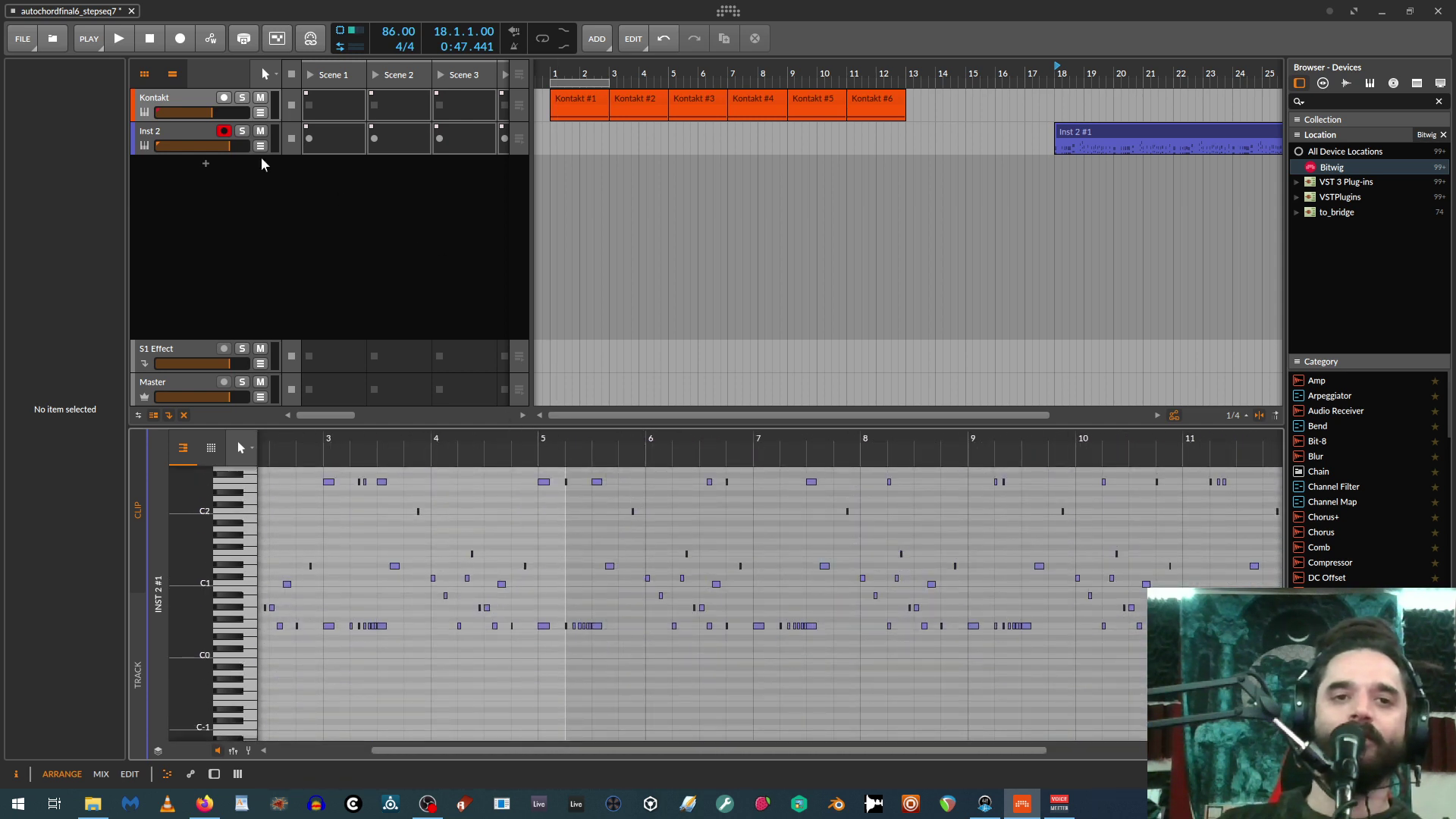
Show the Kontakt track's devices and select the autochord_simp device.
{"action": "double_click", "coordinate": [145, 104]}
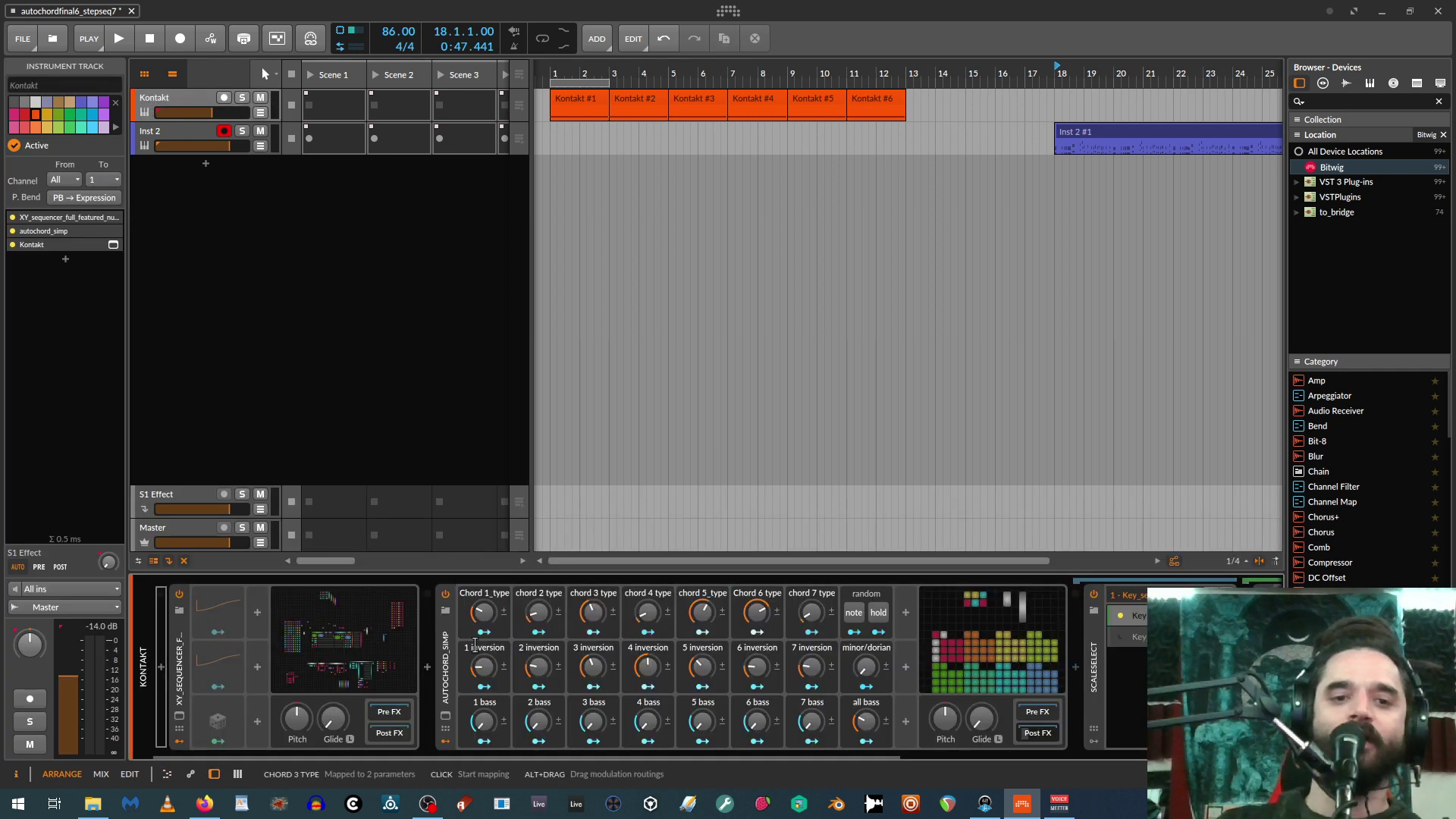
{"action": "left_click", "coordinate": [447, 657]}
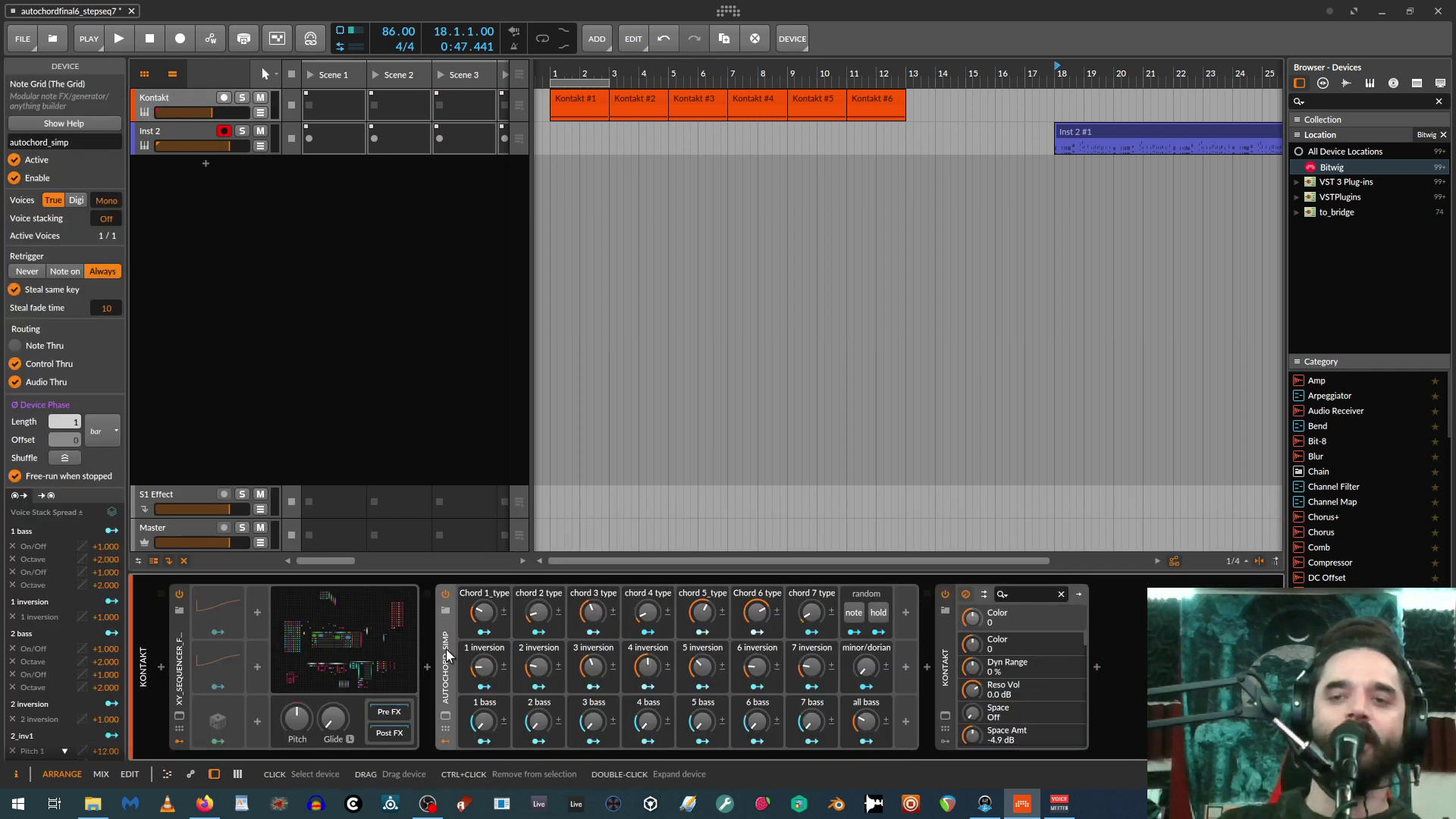